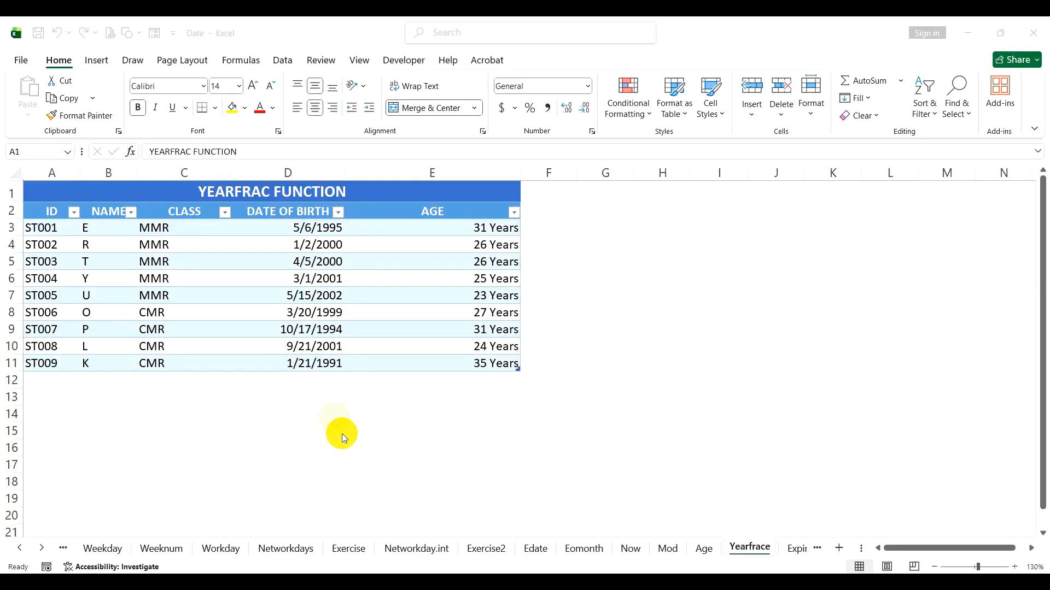
Clear the existing ages from the AGE column, cells E3:E11, keeping the table headers and dates of birth
{"action": "left_click_drag", "start_coordinate": [117, 188], "coordinate": [60, 369]}
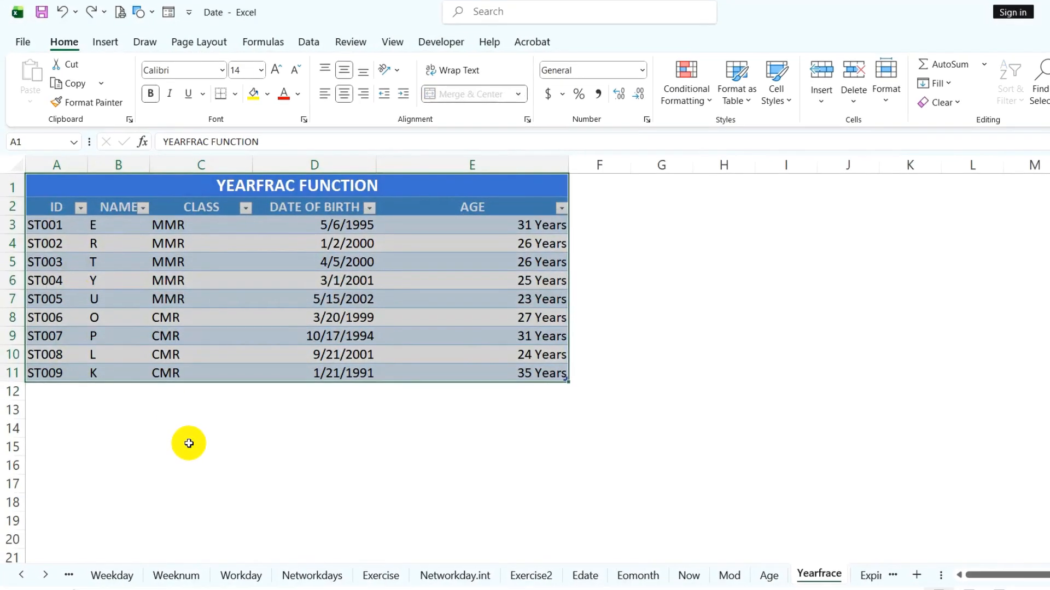
{"action": "left_click_drag", "start_coordinate": [506, 206], "coordinate": [499, 372]}
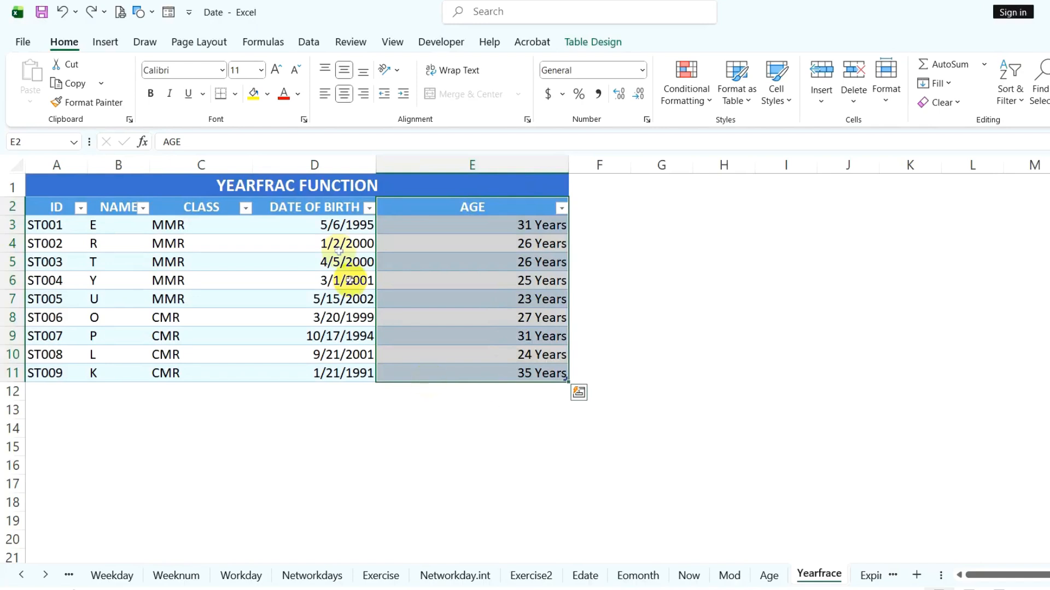
{"action": "left_click_drag", "start_coordinate": [334, 208], "coordinate": [318, 375]}
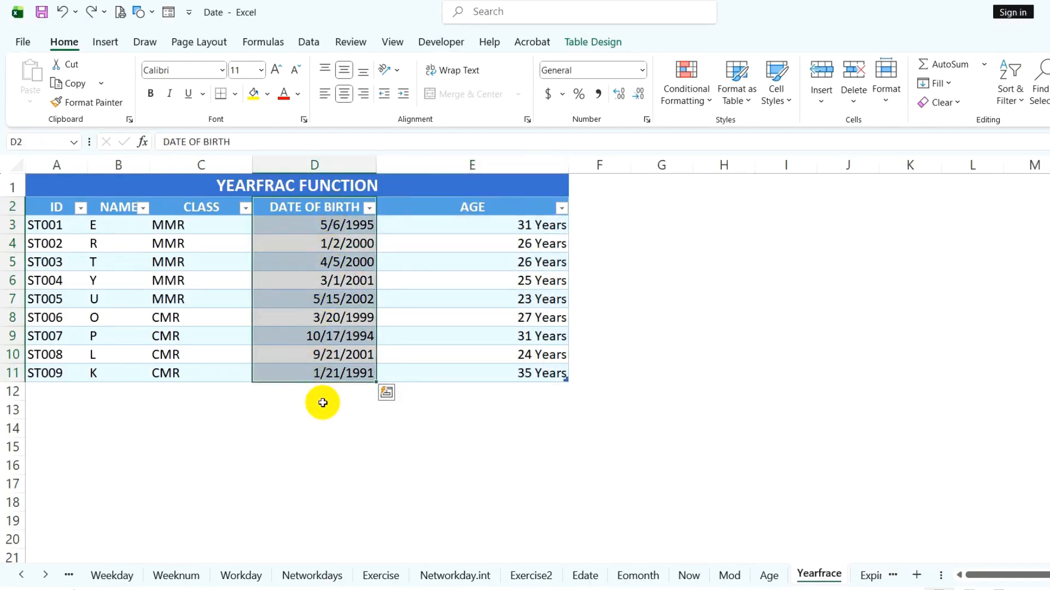
{"action": "left_click_drag", "start_coordinate": [508, 230], "coordinate": [496, 376]}
{"action": "key", "text": "Delete"}
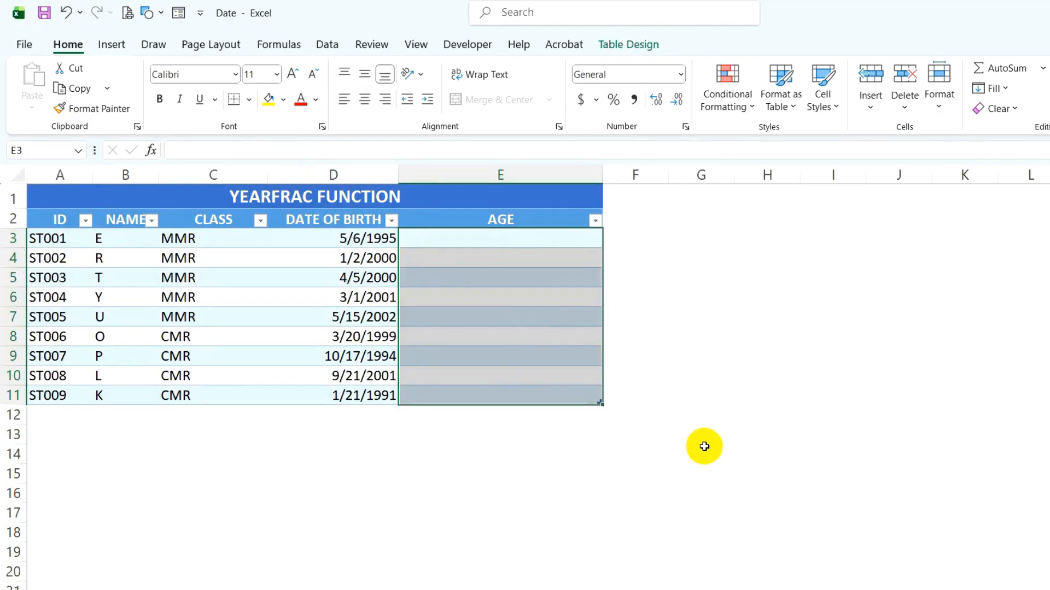
Calculate the ages in the AGE column by entering =YEARFRAC([@[DATE OF BIRTH]],TODAY()) in E3
{"action": "left_click", "coordinate": [551, 236]}
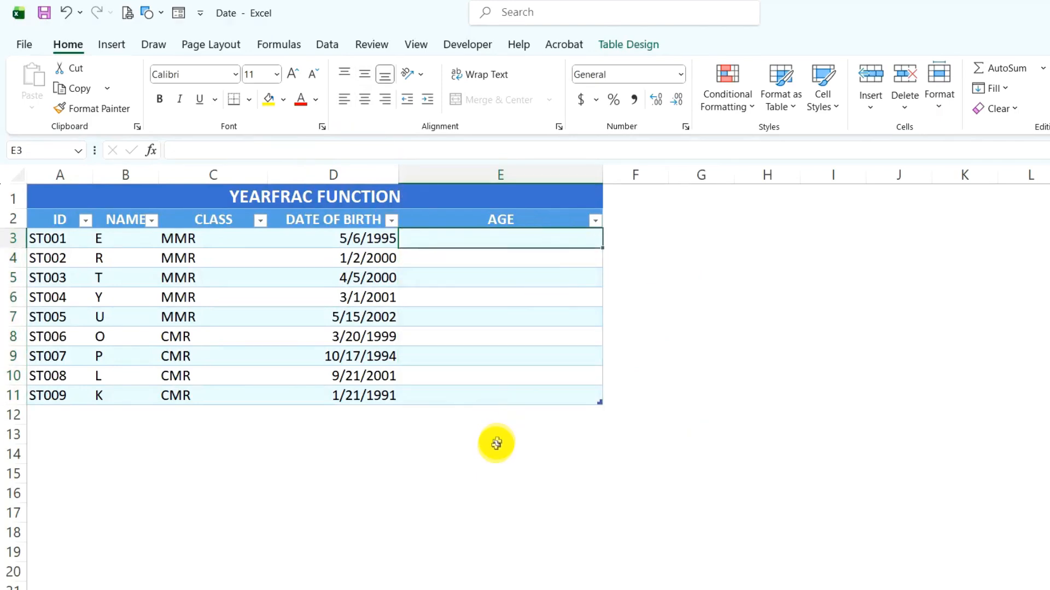
{"action": "type", "text": "=YEARFRAC"}
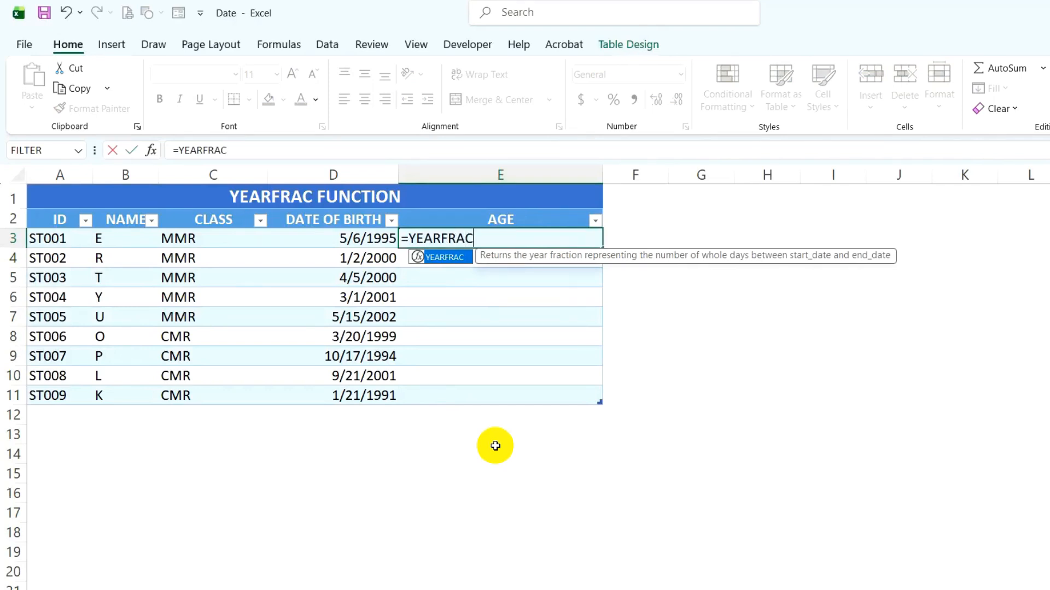
{"action": "type", "text": "("}
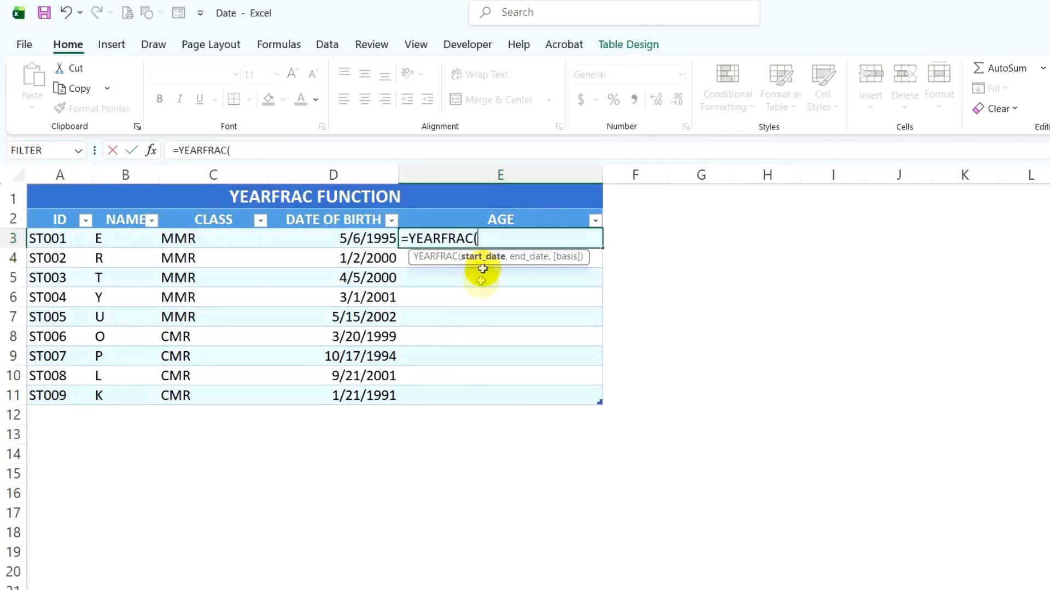
{"action": "left_click", "coordinate": [352, 239]}
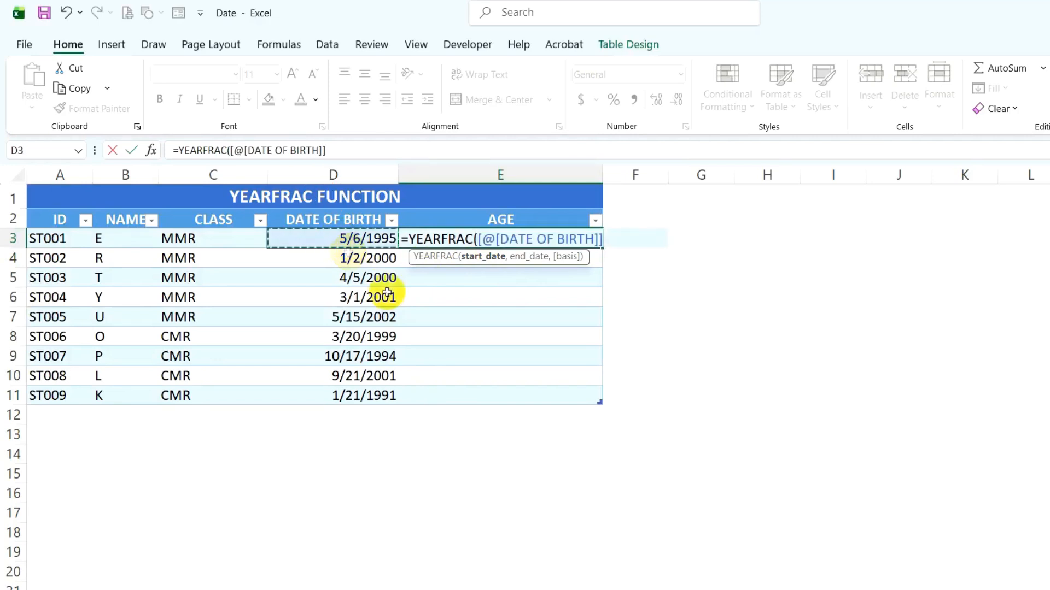
{"action": "type", "text": ","}
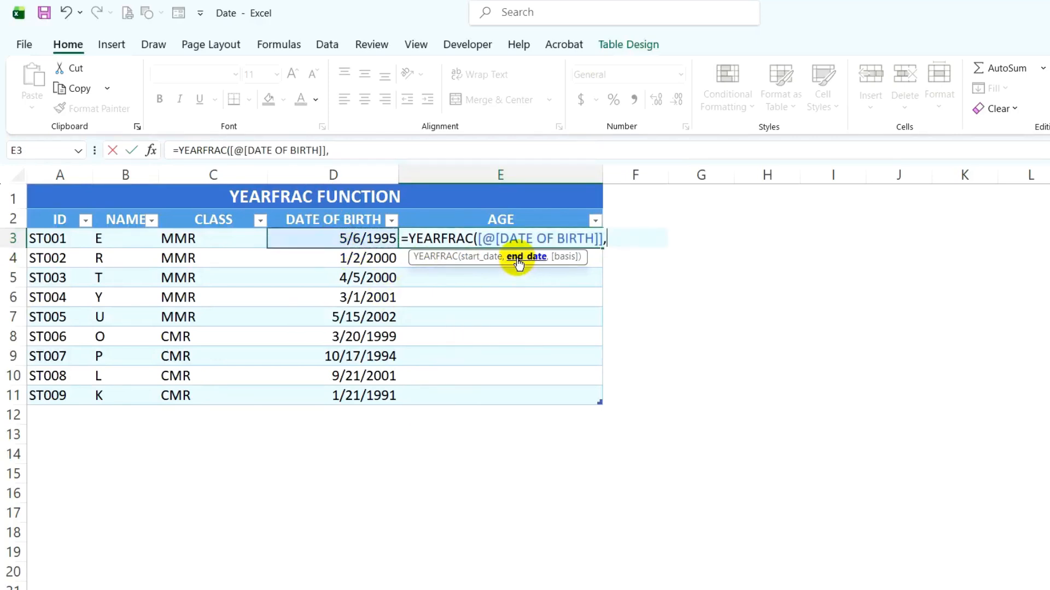
{"action": "type", "text": "TO"}
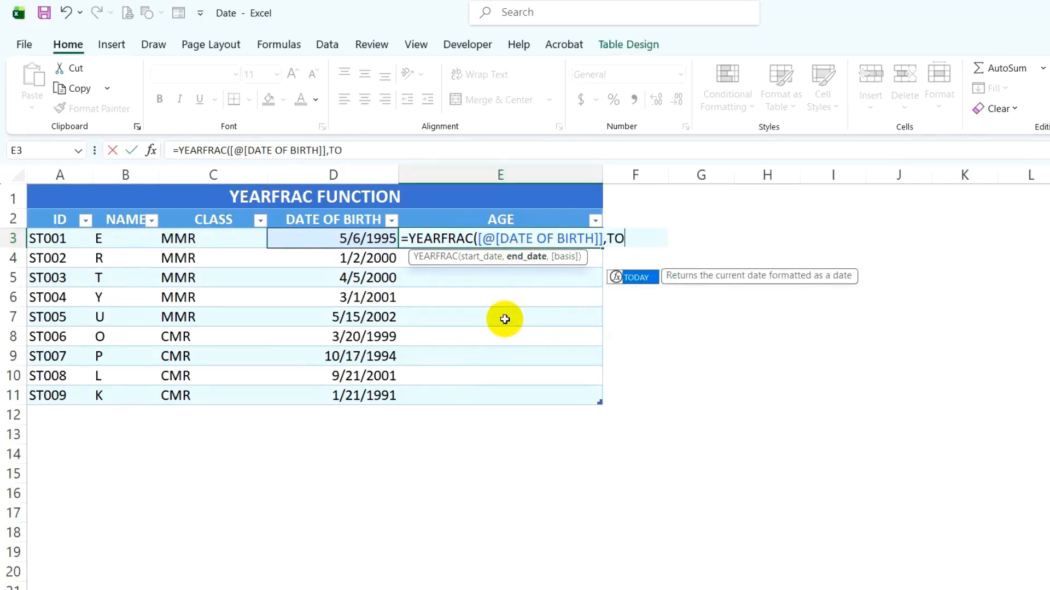
{"action": "type", "text": "DAY())"}
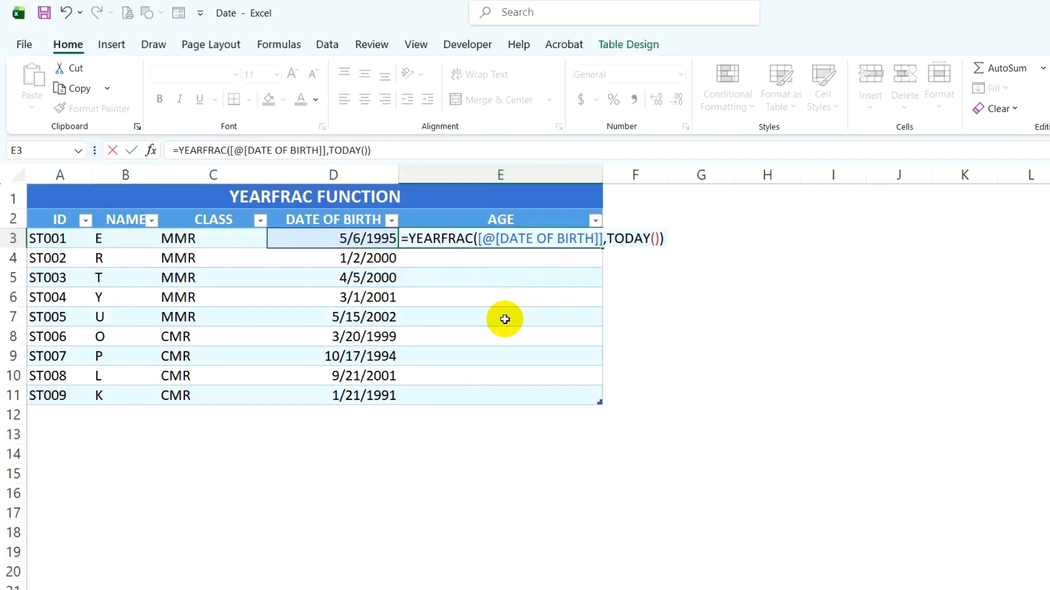
{"action": "key", "text": "Return"}
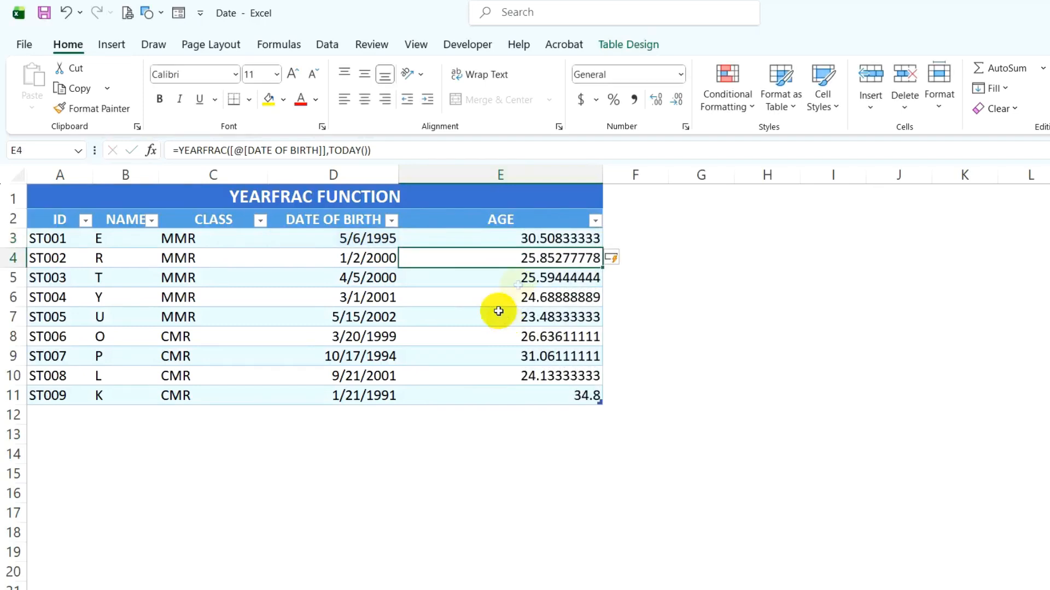
Reduce the ages in E3:E11 to whole numbers with no decimal places
{"action": "left_click_drag", "start_coordinate": [543, 237], "coordinate": [562, 388]}
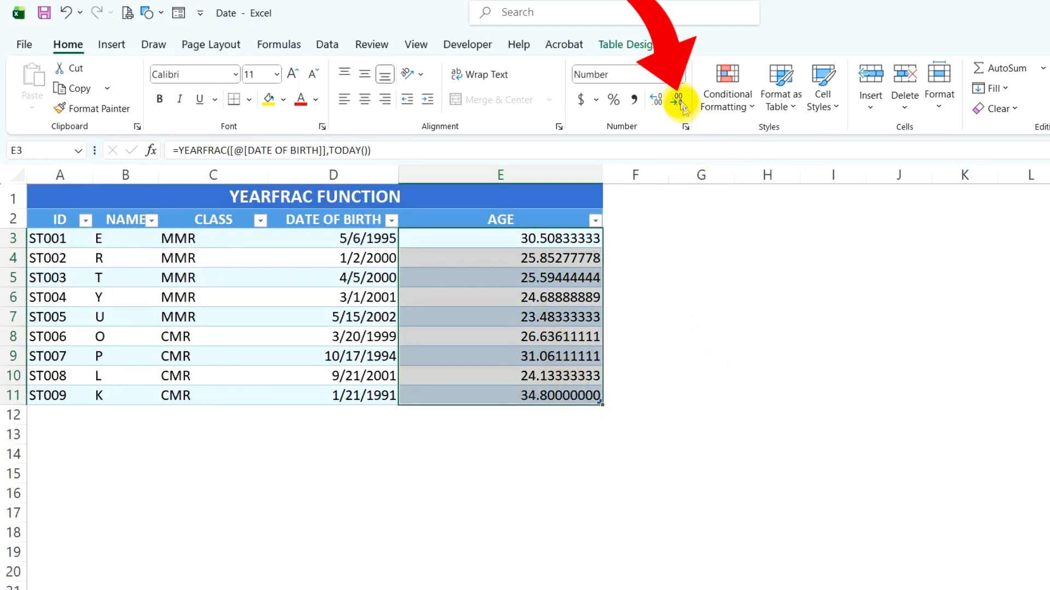
{"action": "left_click", "coordinate": [678, 99]}
{"action": "left_click", "coordinate": [677, 100]}
{"action": "left_click", "coordinate": [678, 99]}
{"action": "left_click", "coordinate": [678, 99]}
{"action": "left_click", "coordinate": [678, 100]}
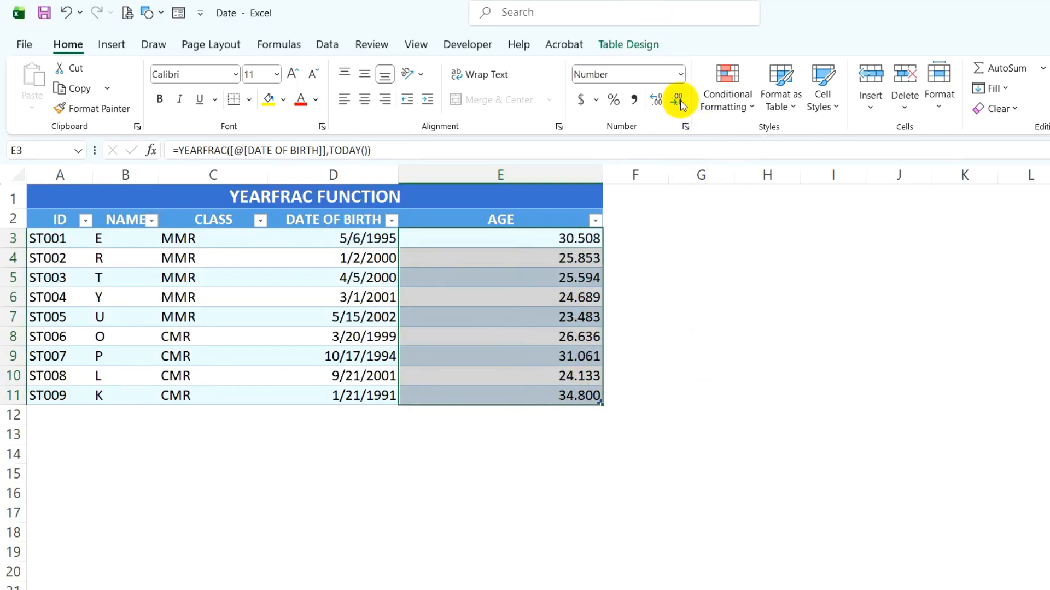
{"action": "left_click", "coordinate": [680, 102]}
{"action": "left_click", "coordinate": [680, 102]}
{"action": "left_click", "coordinate": [680, 101]}
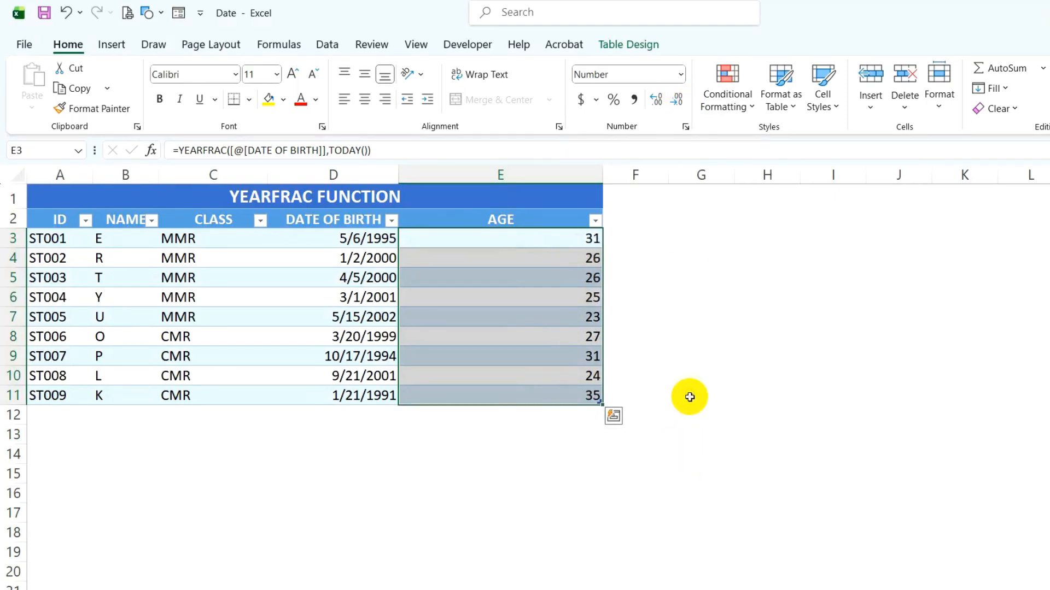
Apply the custom number format 0"Years" to the ages in E3:E11
{"action": "left_click", "coordinate": [679, 75]}
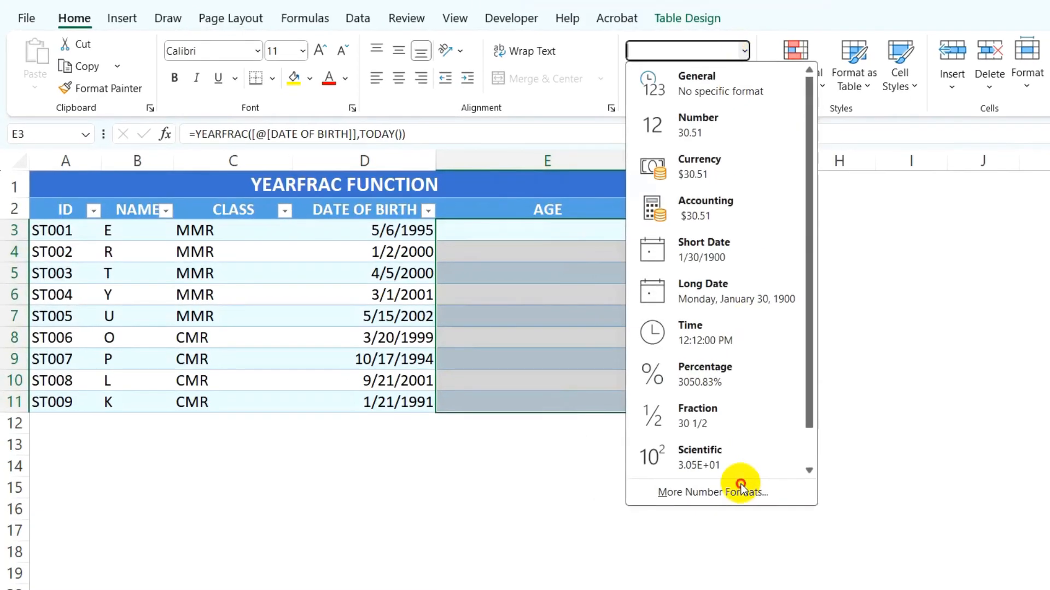
{"action": "left_click", "coordinate": [684, 478]}
{"action": "left_click", "coordinate": [481, 298]}
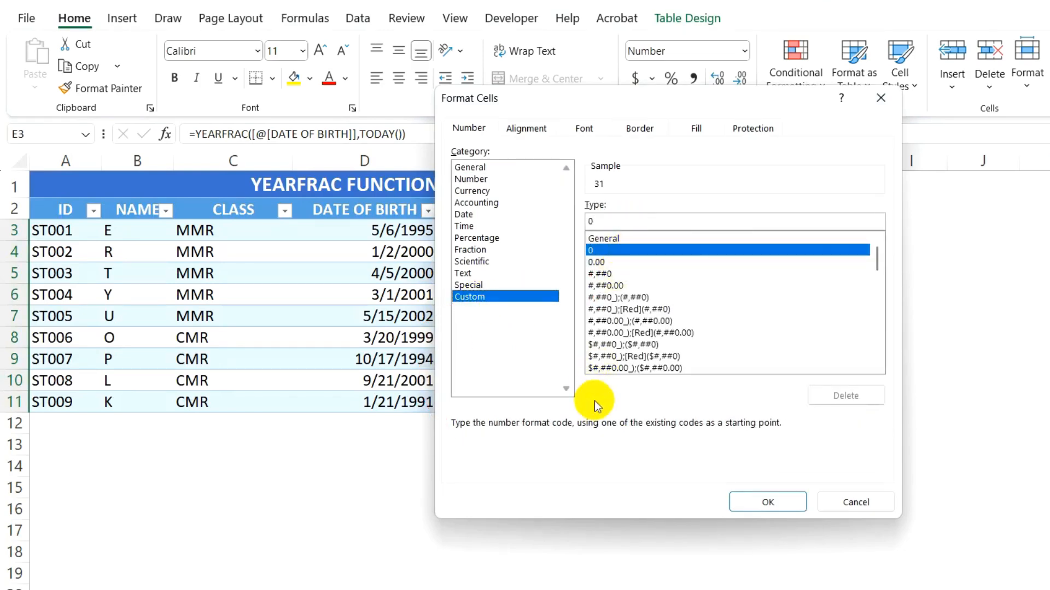
{"action": "key", "text": "BackSpace"}
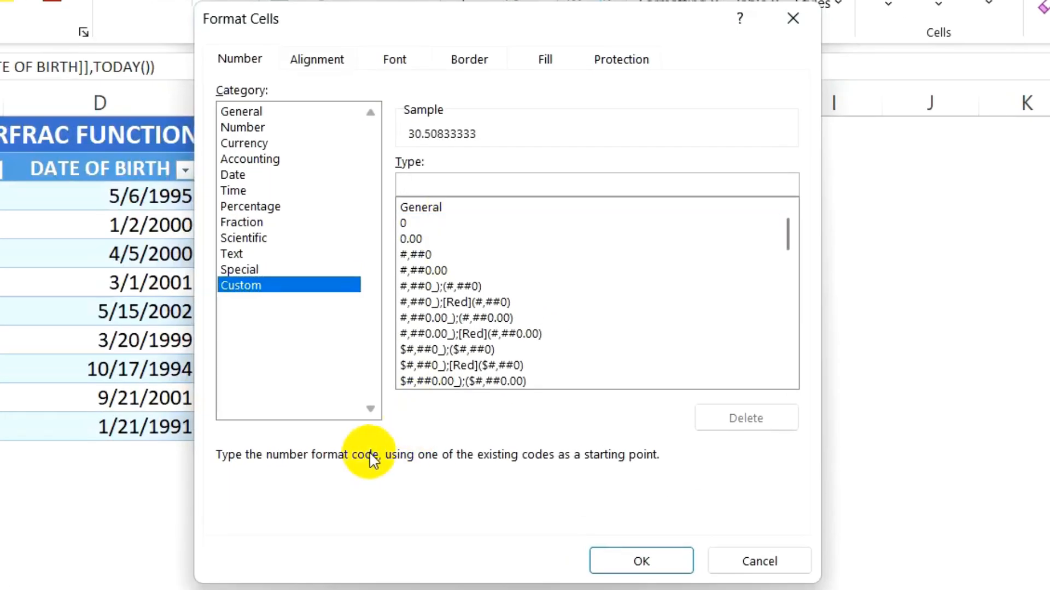
{"action": "type", "text": "0\"\""}
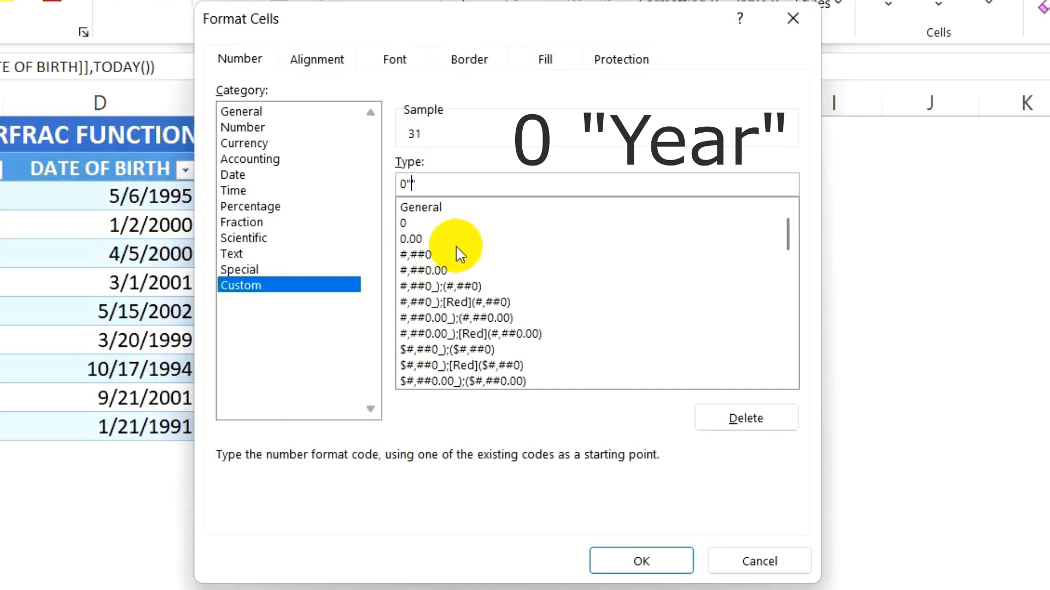
{"action": "type", "text": "Years"}
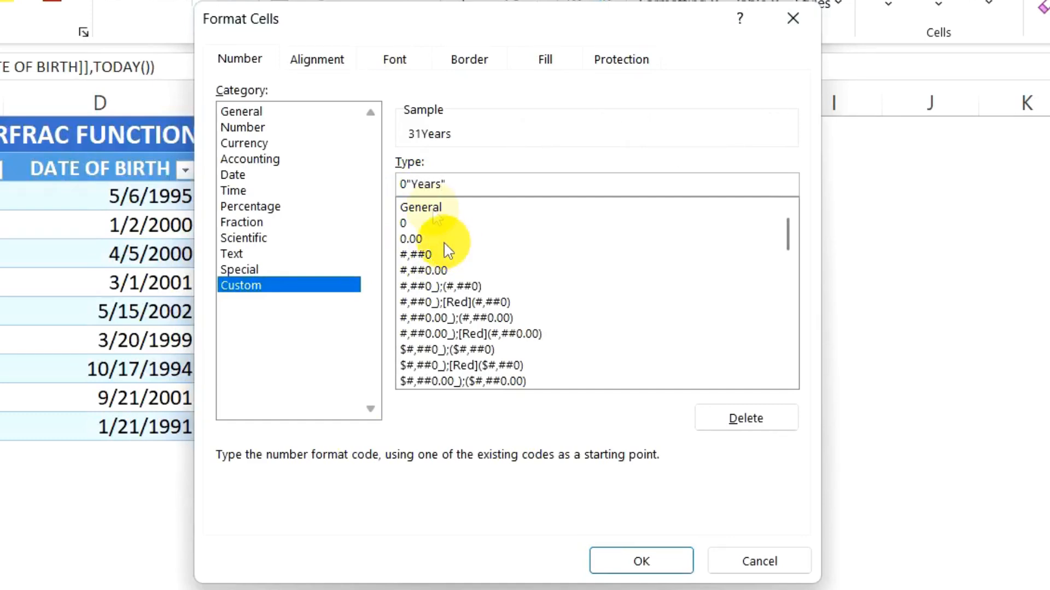
{"action": "left_click", "coordinate": [634, 560]}
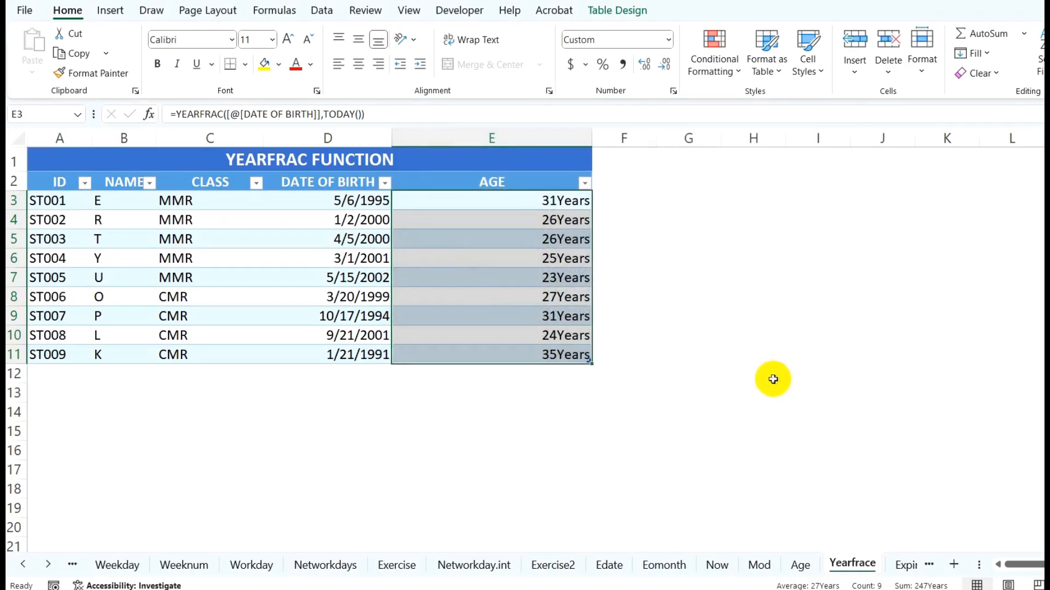
{"action": "left_click", "coordinate": [764, 464]}
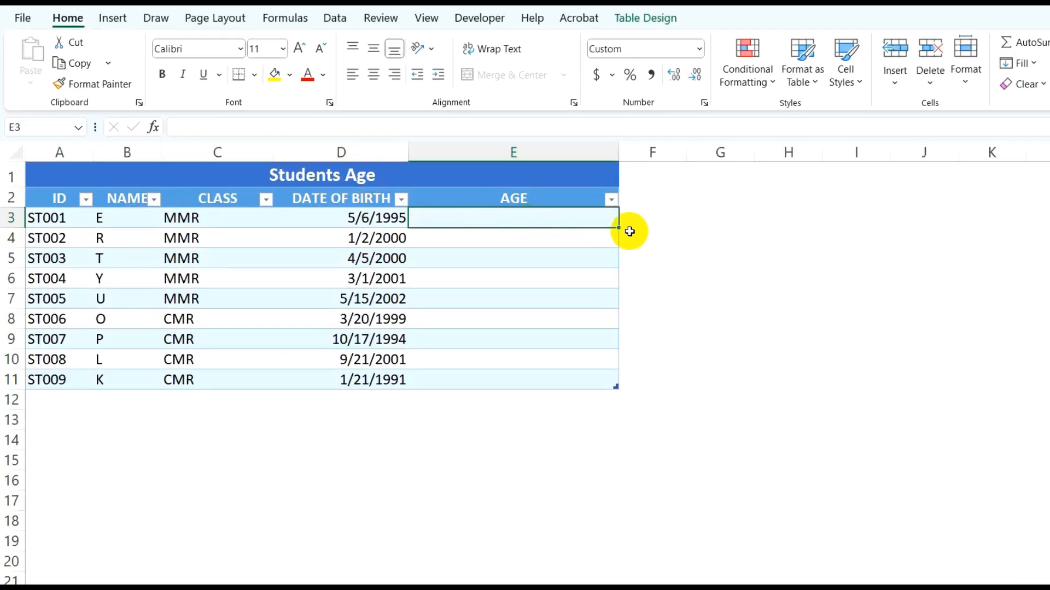
Calculate the ages in the emptied AGE column with =YEAR(TODAY())-YEAR([@[DATE OF BIRTH]]) in E3, and select E3:E11
{"action": "type", "text": "="}
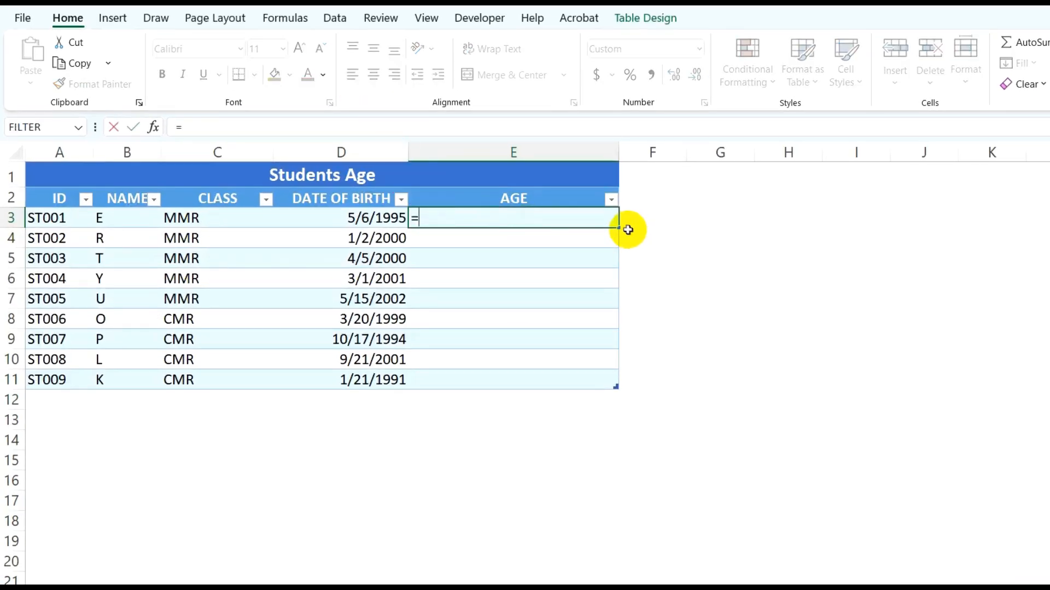
{"action": "type", "text": "YEAR"}
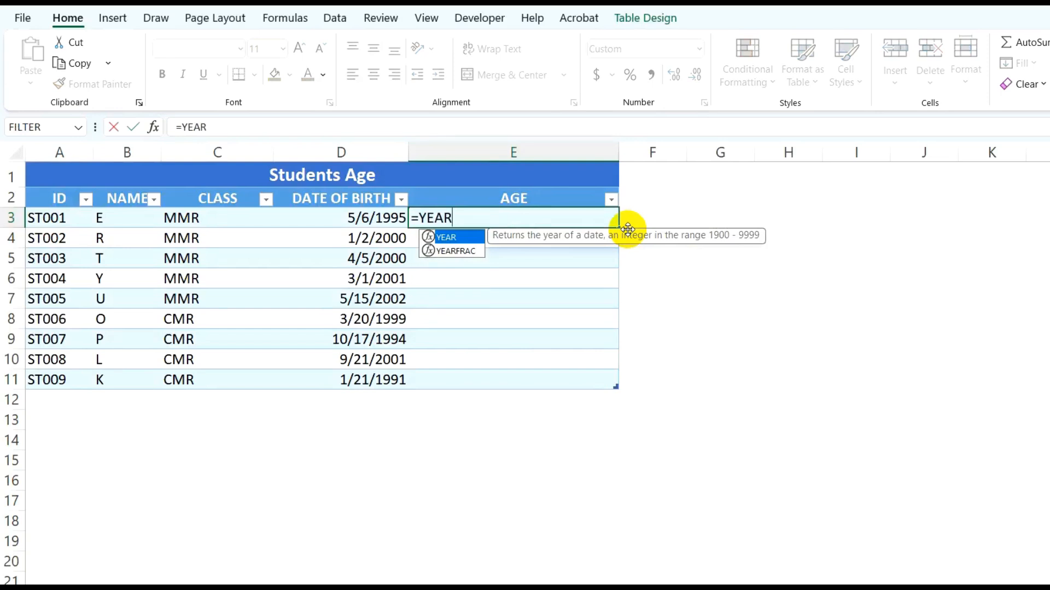
{"action": "type", "text": "("}
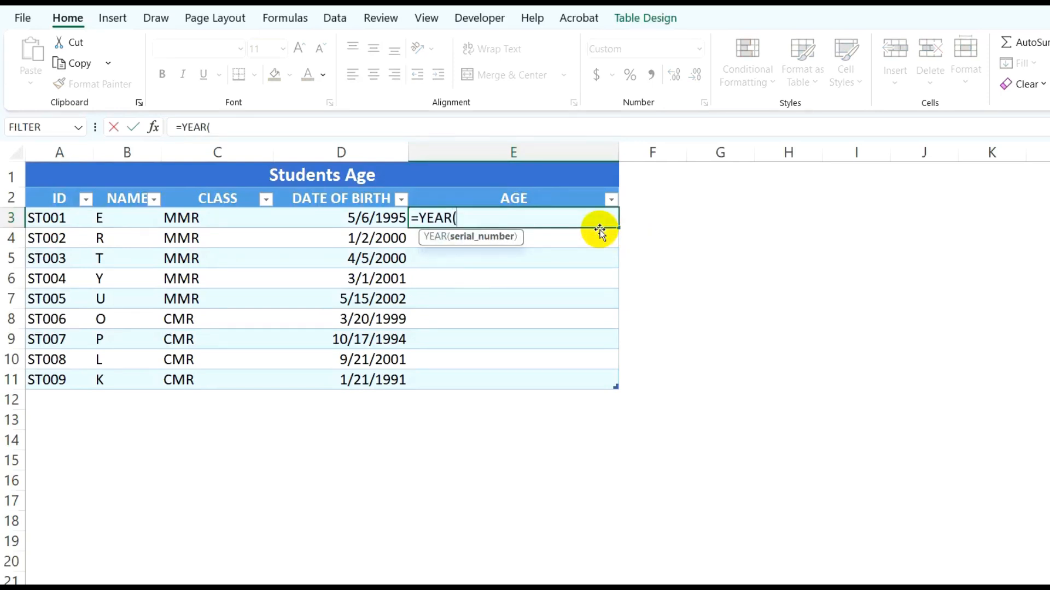
{"action": "type", "text": "TO"}
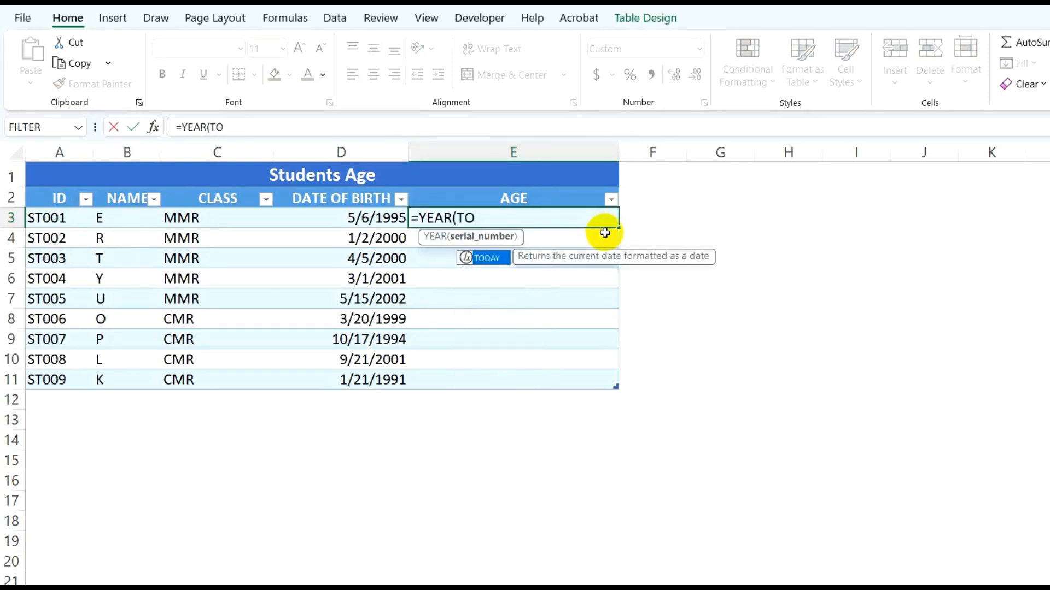
{"action": "type", "text": "DAY())"}
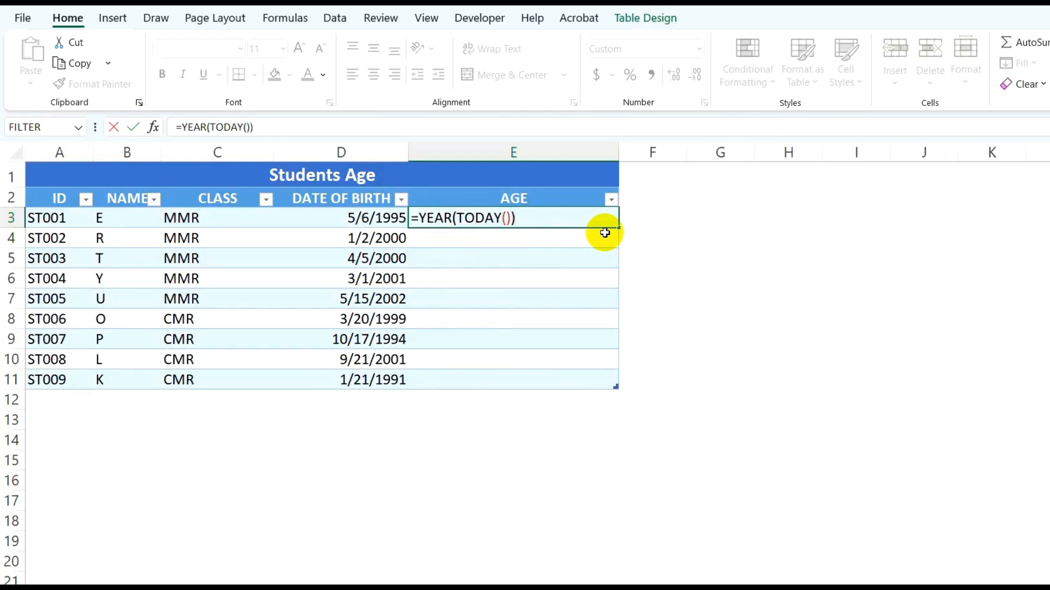
{"action": "type", "text": "-YEAR"}
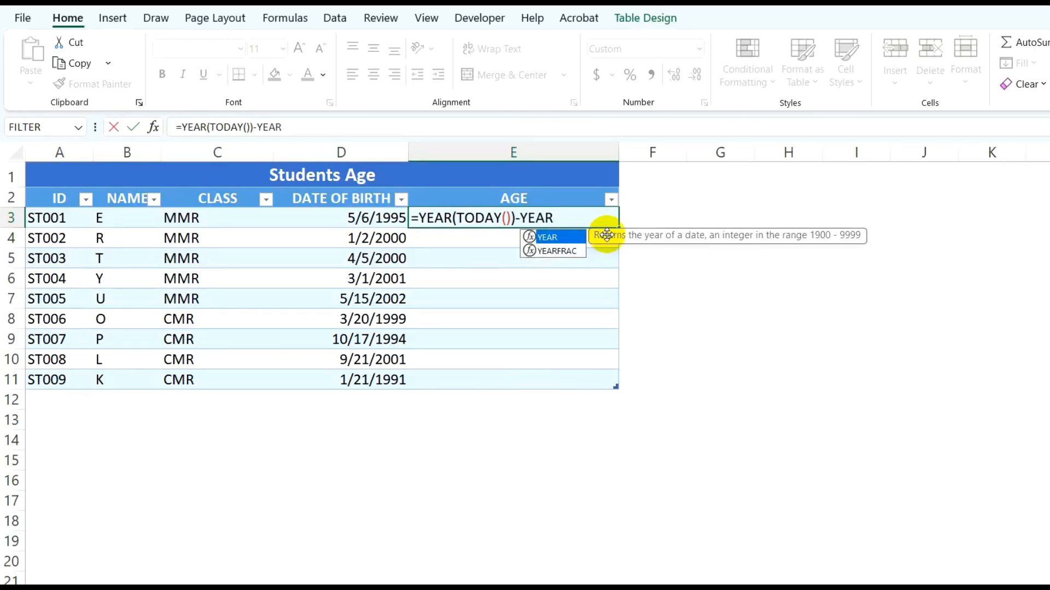
{"action": "type", "text": "("}
{"action": "left_click", "coordinate": [346, 213]}
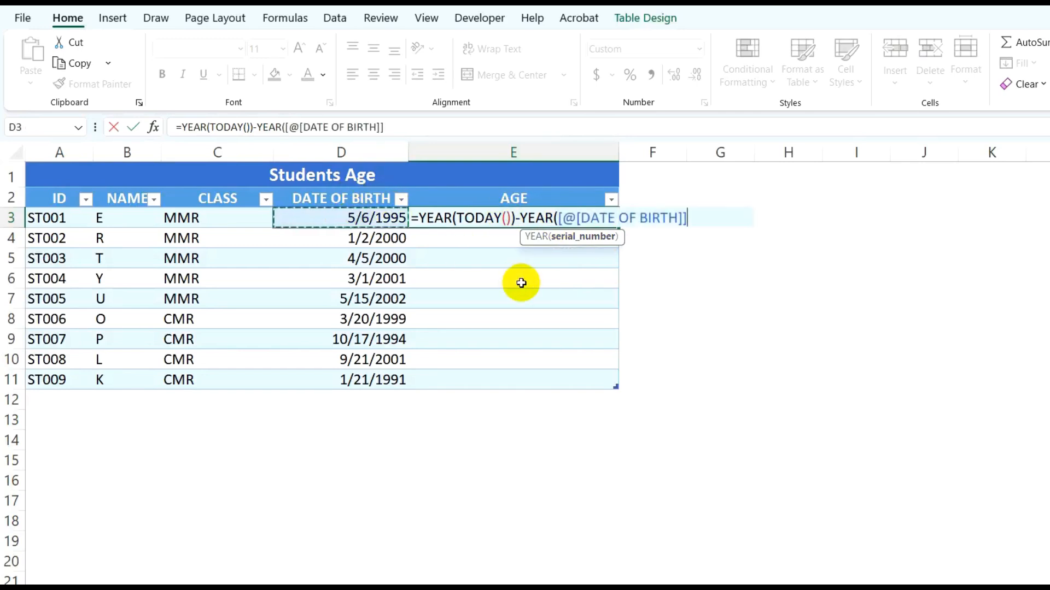
{"action": "type", "text": ")"}
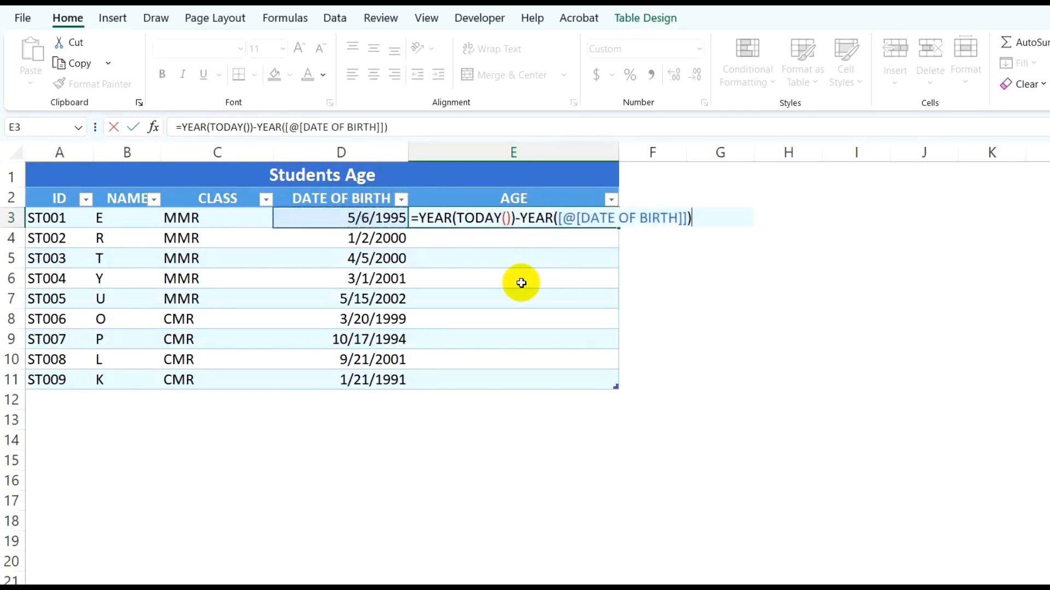
{"action": "key", "text": "Return"}
{"action": "left_click_drag", "start_coordinate": [492, 219], "coordinate": [499, 380]}
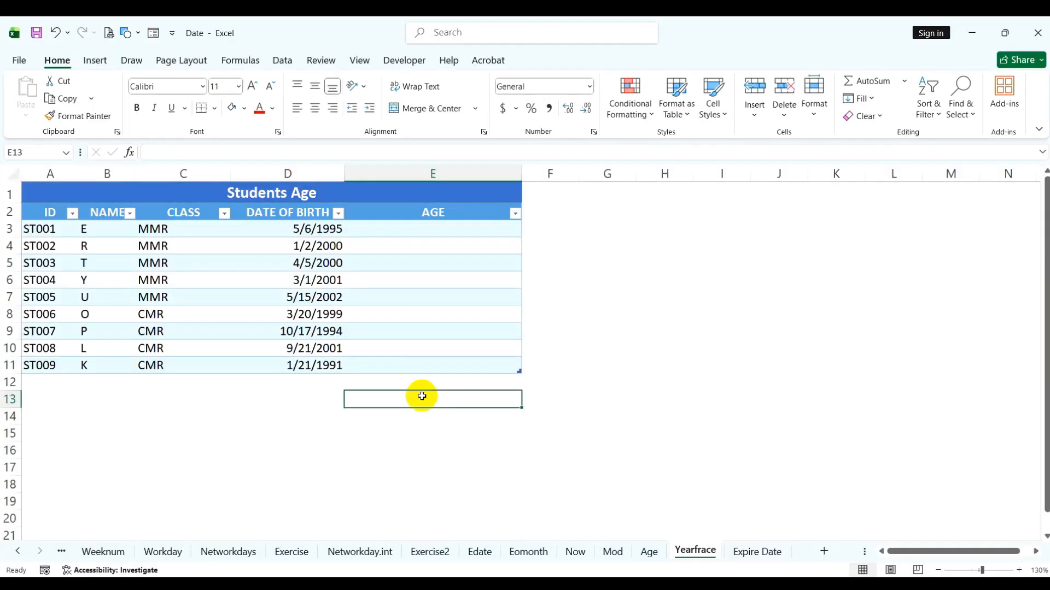
Calculate the ages in the emptied AGE column by entering =DATEDIF([@[DATE OF BIRTH]],TODAY(),"Y") in E3, and select E3:E11
{"action": "left_click", "coordinate": [446, 229]}
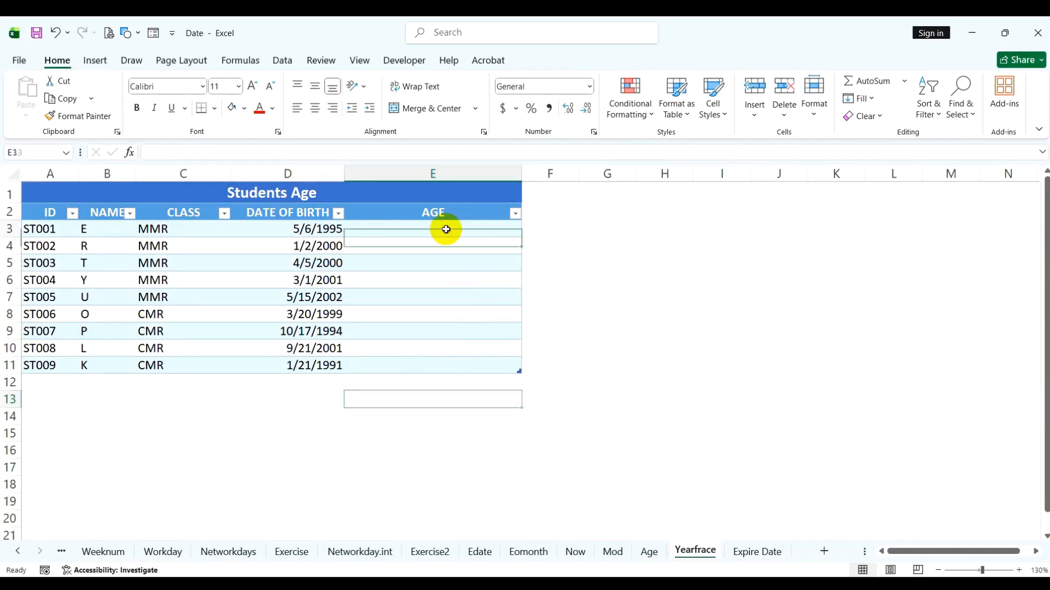
{"action": "type", "text": "=DATE"}
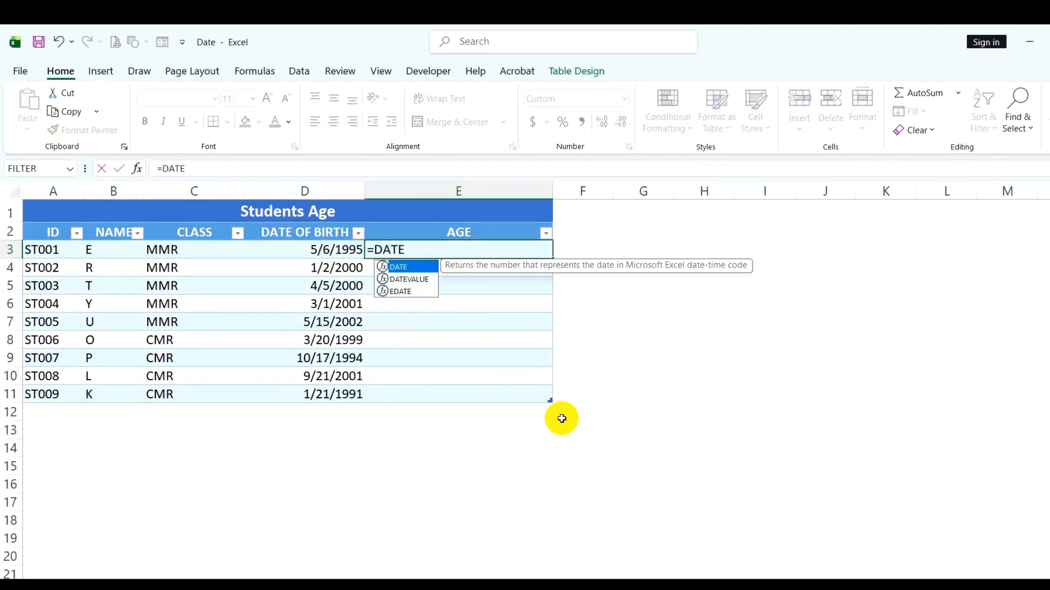
{"action": "type", "text": "DIF("}
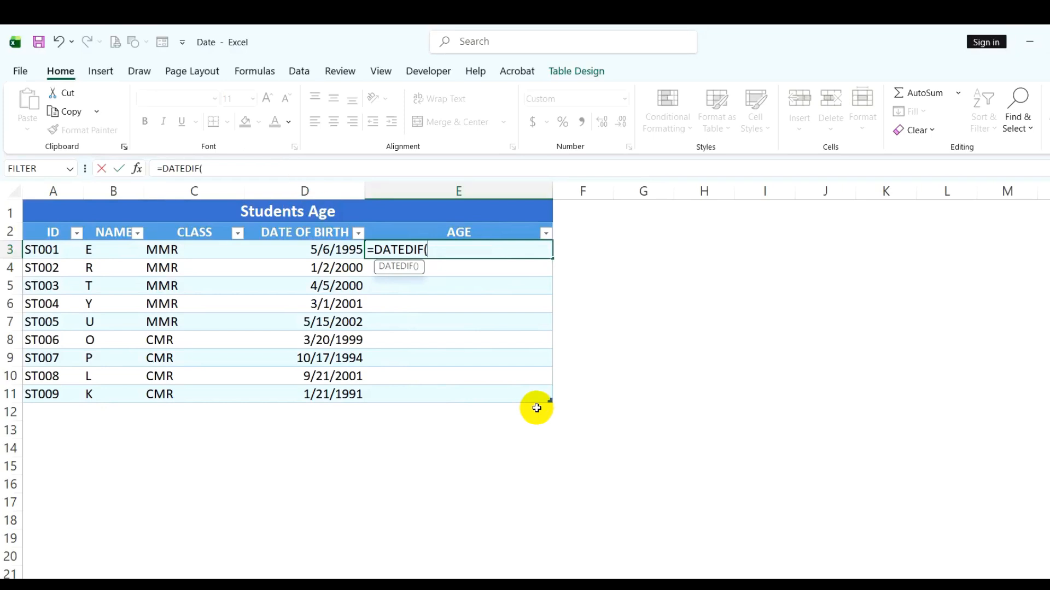
{"action": "left_click", "coordinate": [338, 255]}
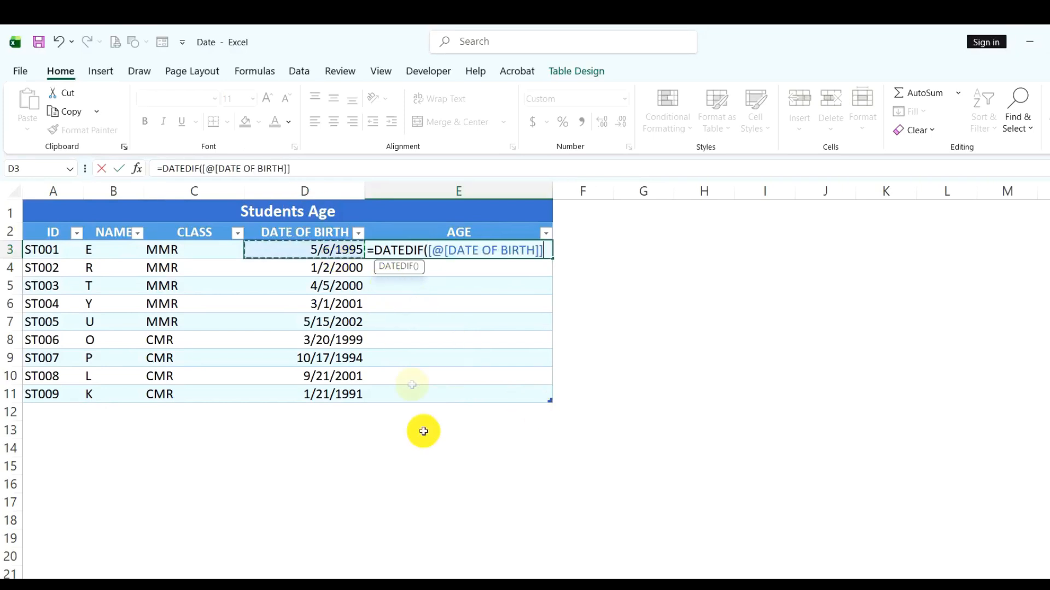
{"action": "type", "text": ",TODAY("}
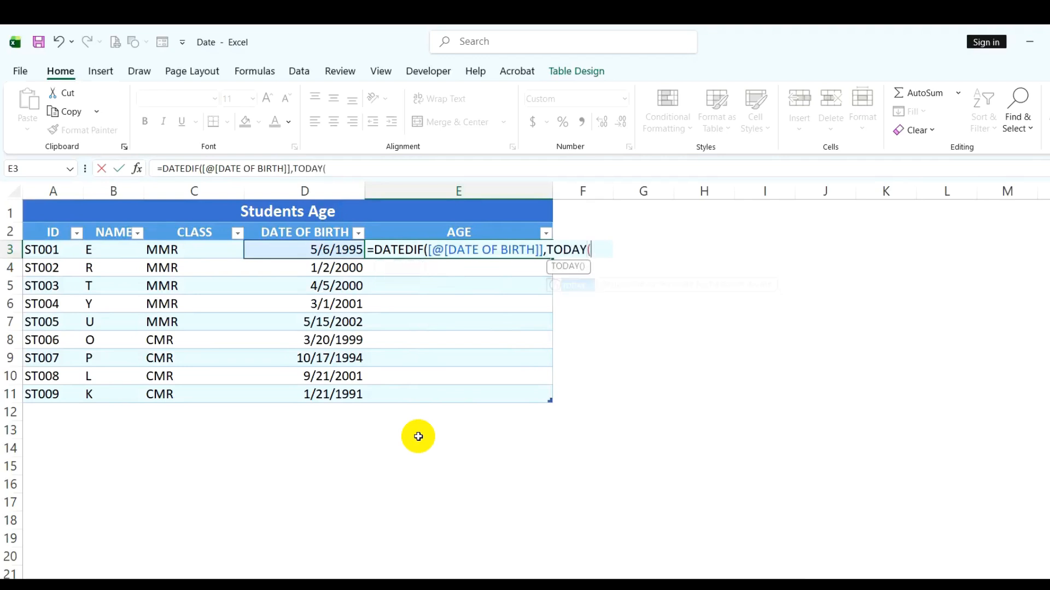
{"action": "type", "text": "),"}
{"action": "type", "text": "\"Y\")"}
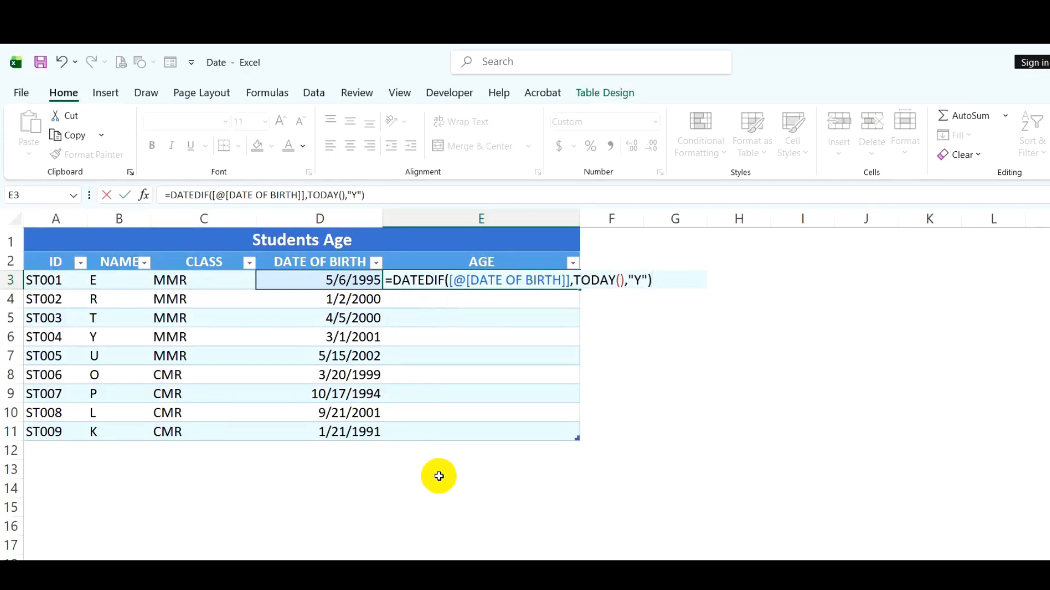
{"action": "key", "text": "Return"}
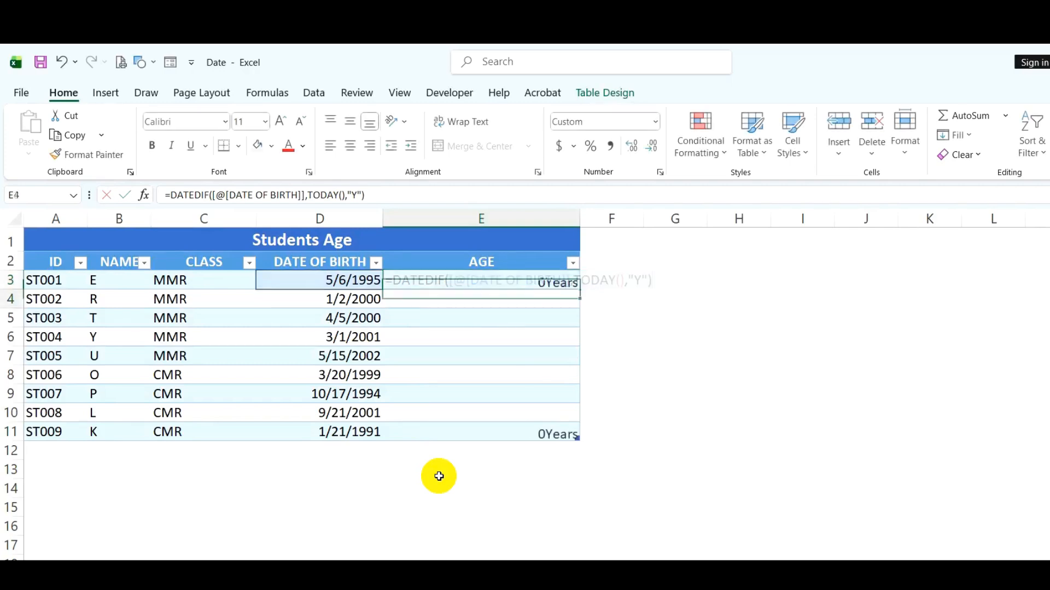
{"action": "left_click_drag", "start_coordinate": [485, 280], "coordinate": [481, 431]}
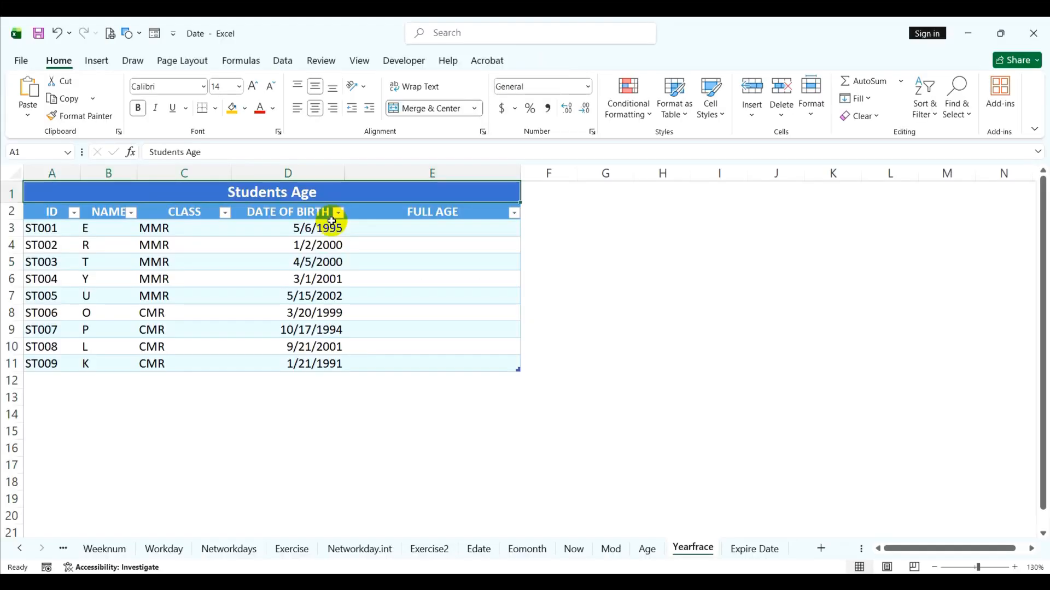
Fill the empty FULL AGE column by entering =TODAY()-[@[DATE OF BIRTH]] in E3
{"action": "left_click", "coordinate": [424, 230]}
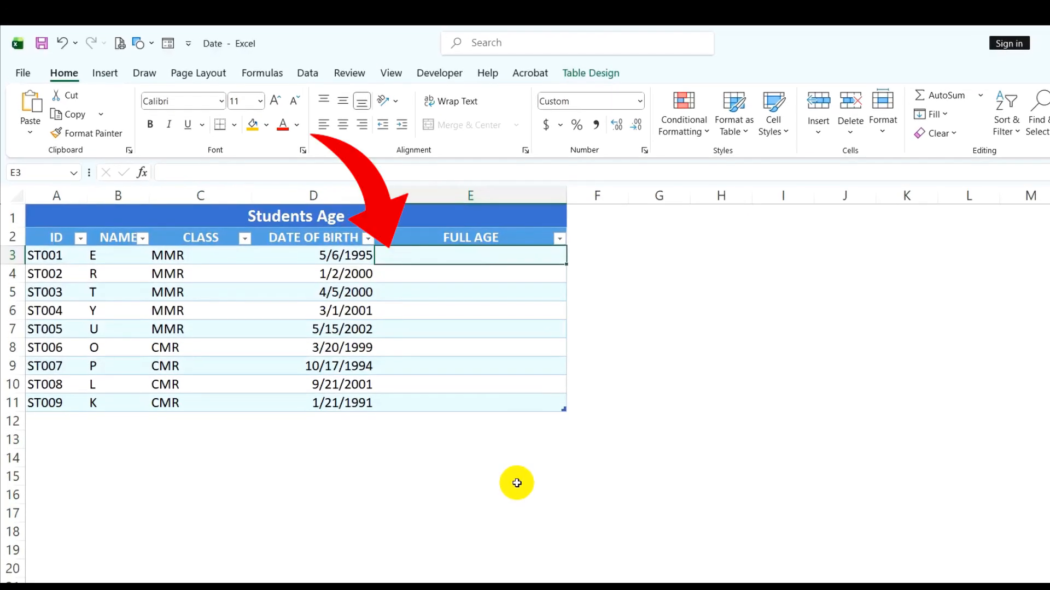
{"action": "type", "text": "=TODAY("}
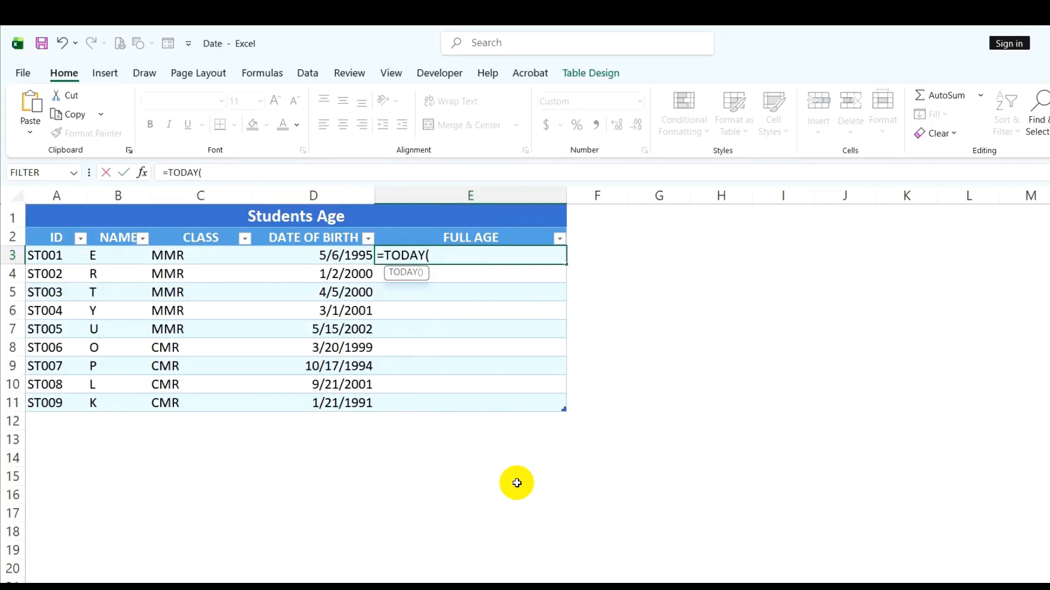
{"action": "type", "text": ")-"}
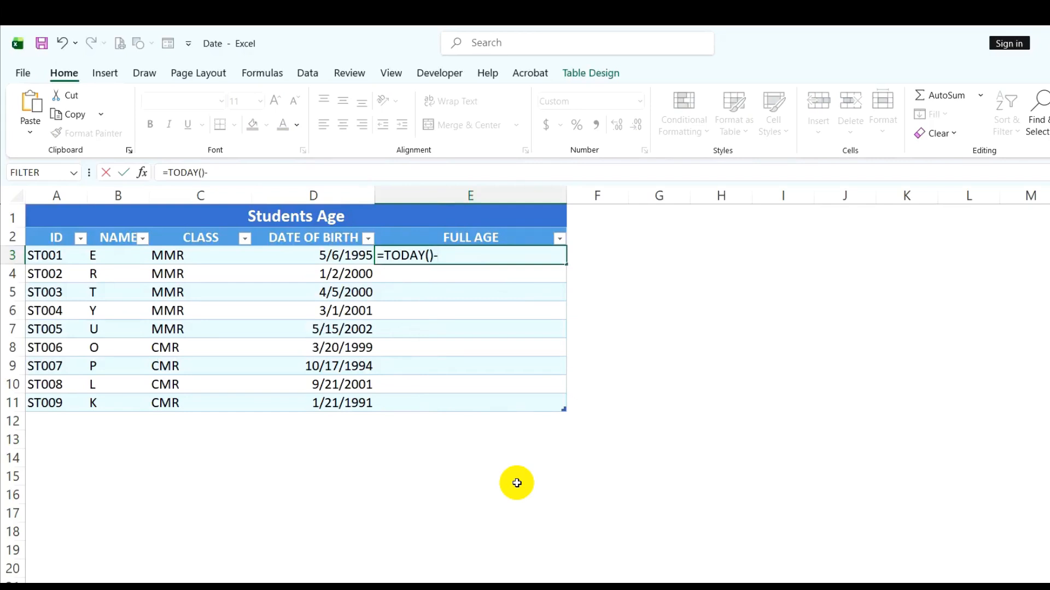
{"action": "left_click", "coordinate": [332, 255]}
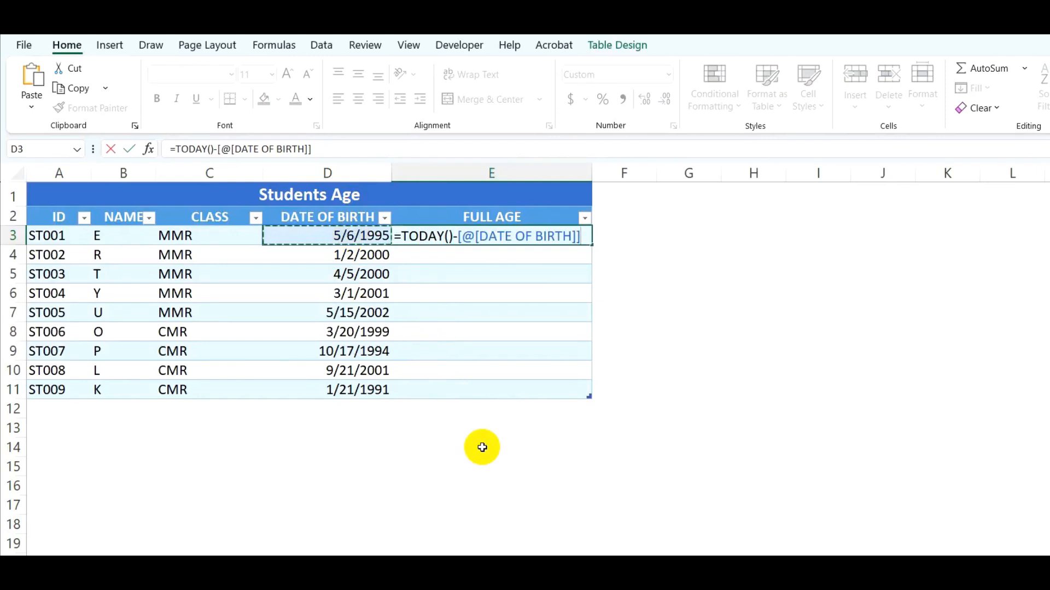
{"action": "key", "text": "Return"}
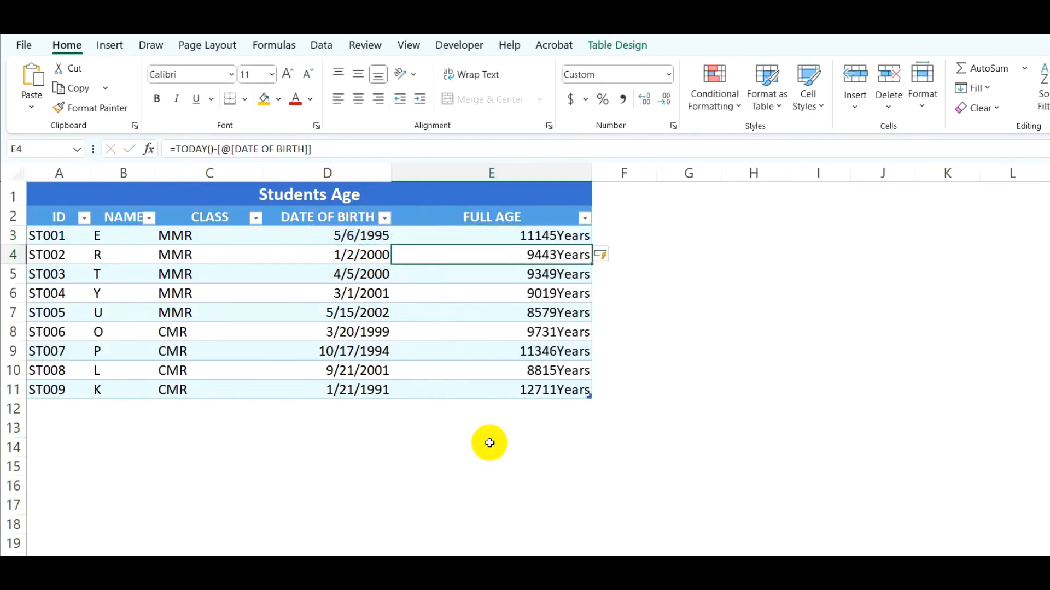
Apply the custom number format YY "Year" MM "Month" DD "Day" to E3:E11 and widen column E slightly
{"action": "left_click_drag", "start_coordinate": [525, 236], "coordinate": [529, 389]}
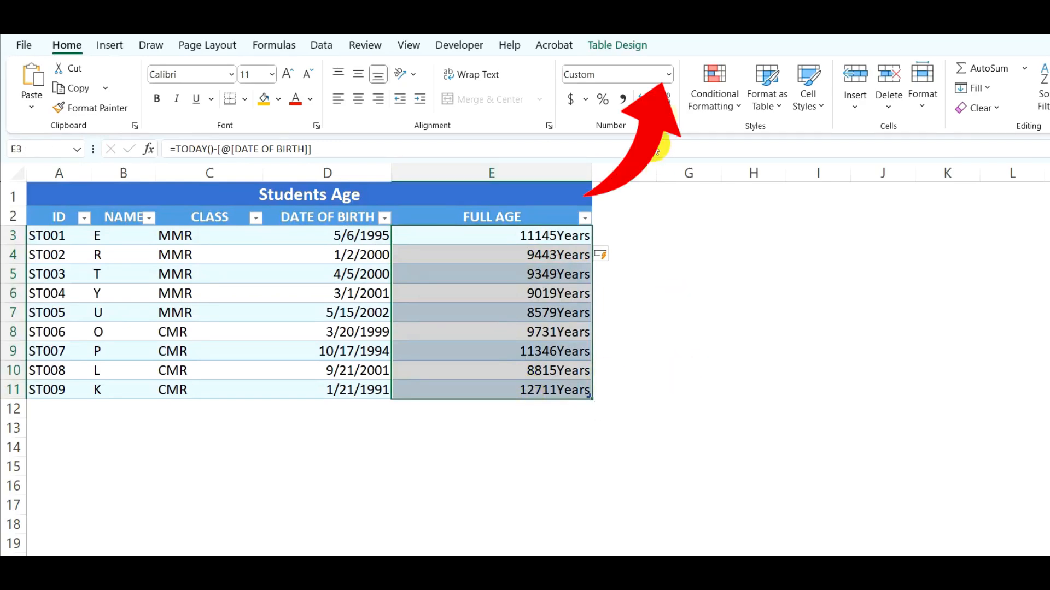
{"action": "left_click", "coordinate": [667, 74]}
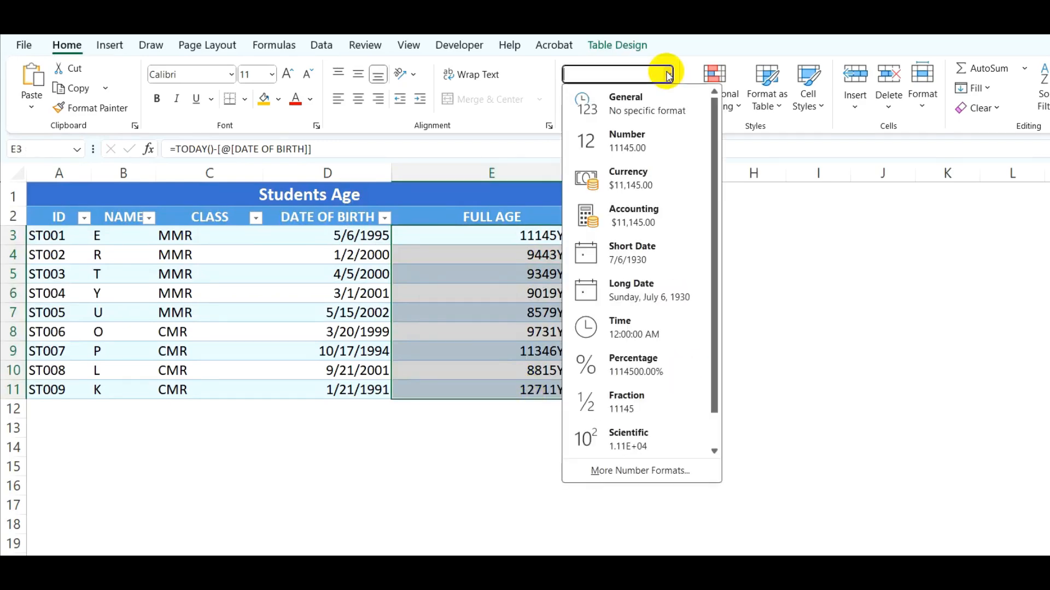
{"action": "left_click", "coordinate": [647, 468]}
{"action": "left_click_drag", "start_coordinate": [609, 129], "coordinate": [847, 114]}
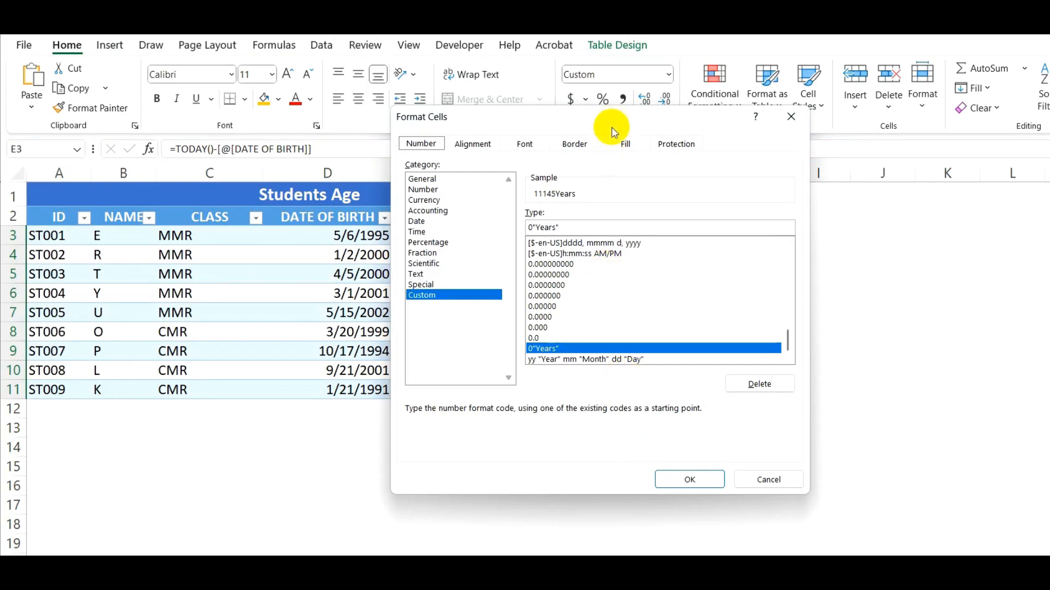
{"action": "left_click", "coordinate": [775, 252]}
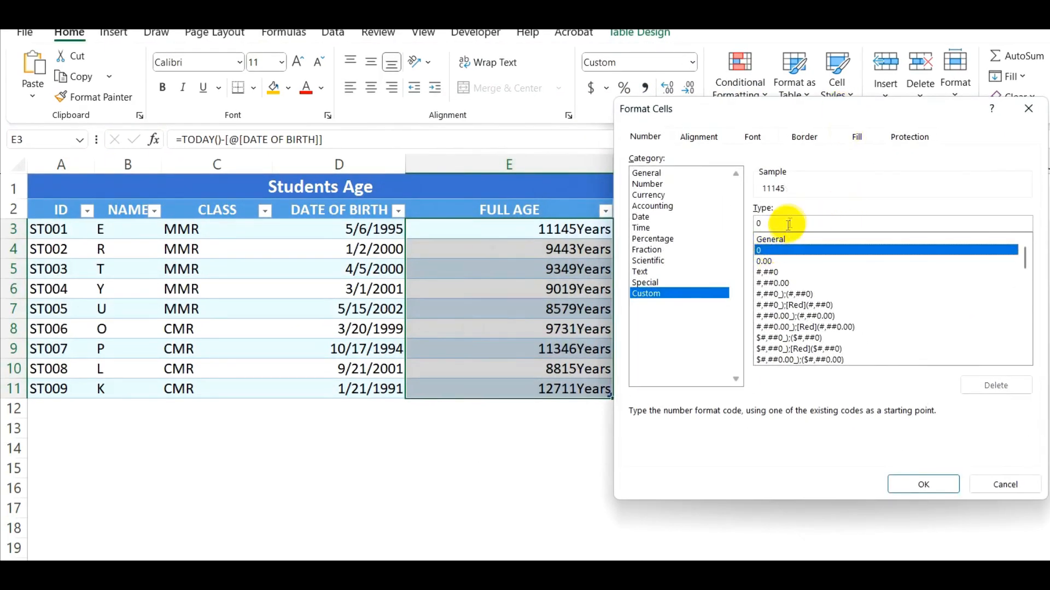
{"action": "left_click", "coordinate": [788, 223]}
{"action": "key", "text": "BackSpace"}
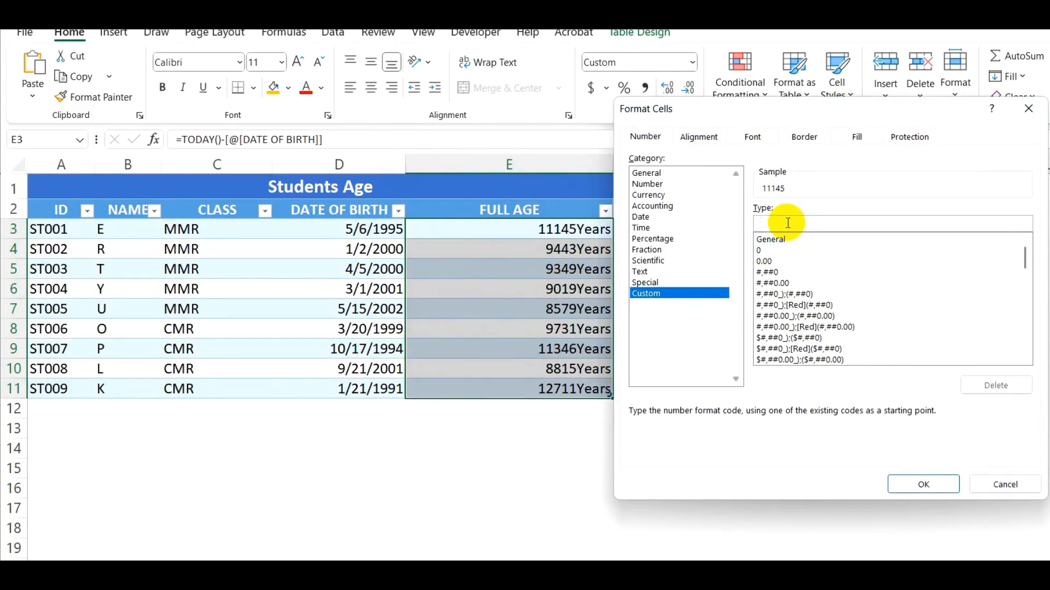
{"action": "type", "text": "YY"}
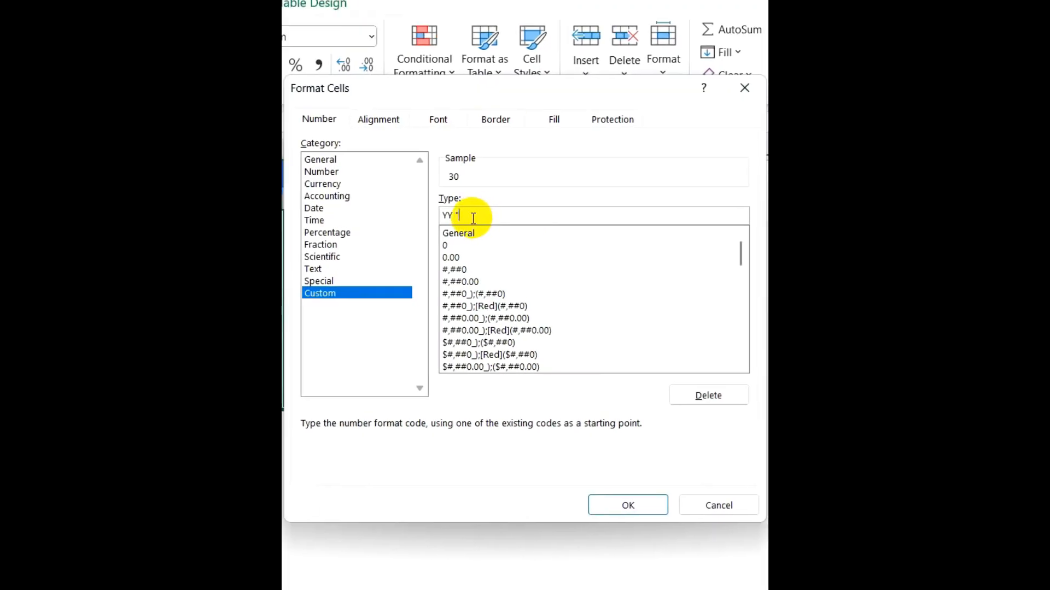
{"action": "type", "text": "\"Year\" MM"}
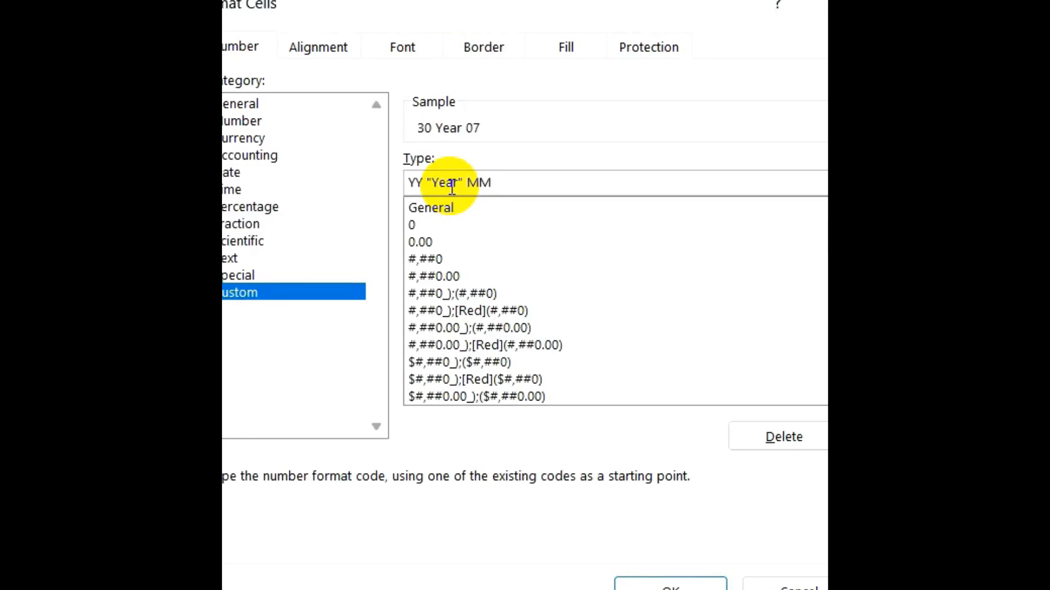
{"action": "type", "text": "\"Month\""}
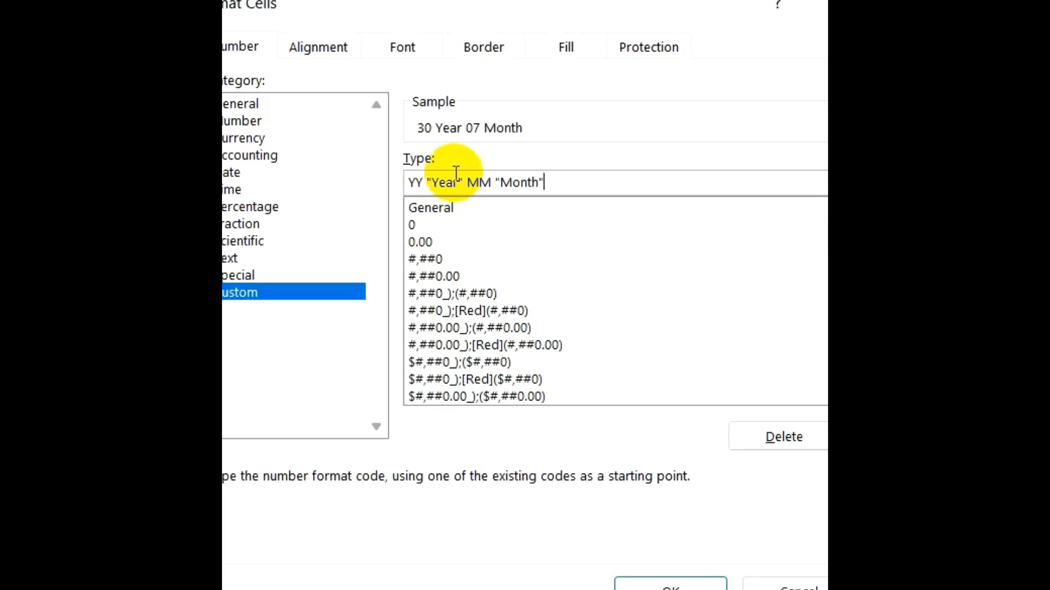
{"action": "type", "text": " DD \"Day\""}
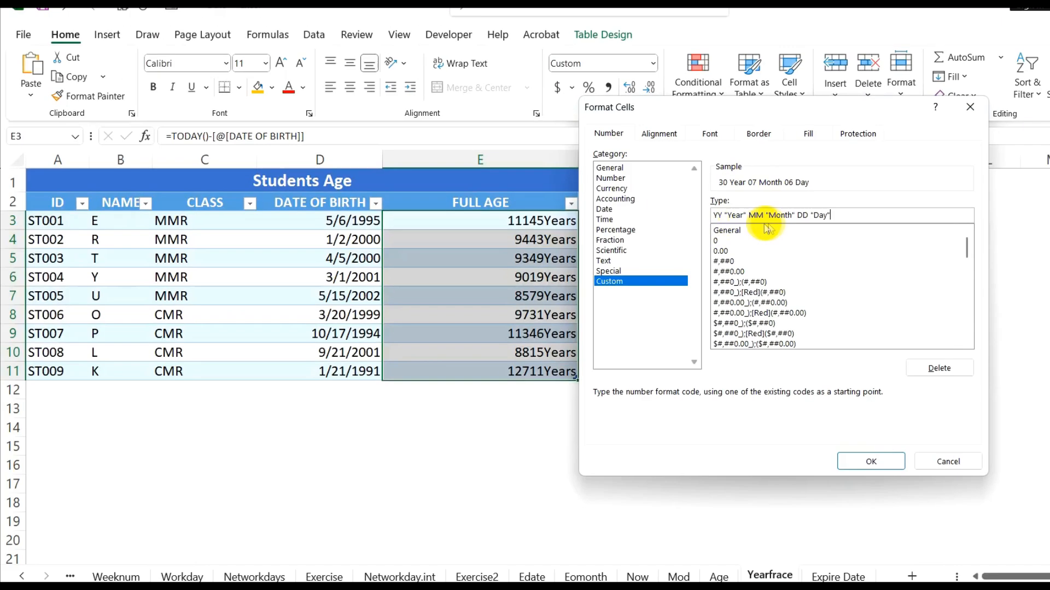
{"action": "left_click", "coordinate": [875, 463]}
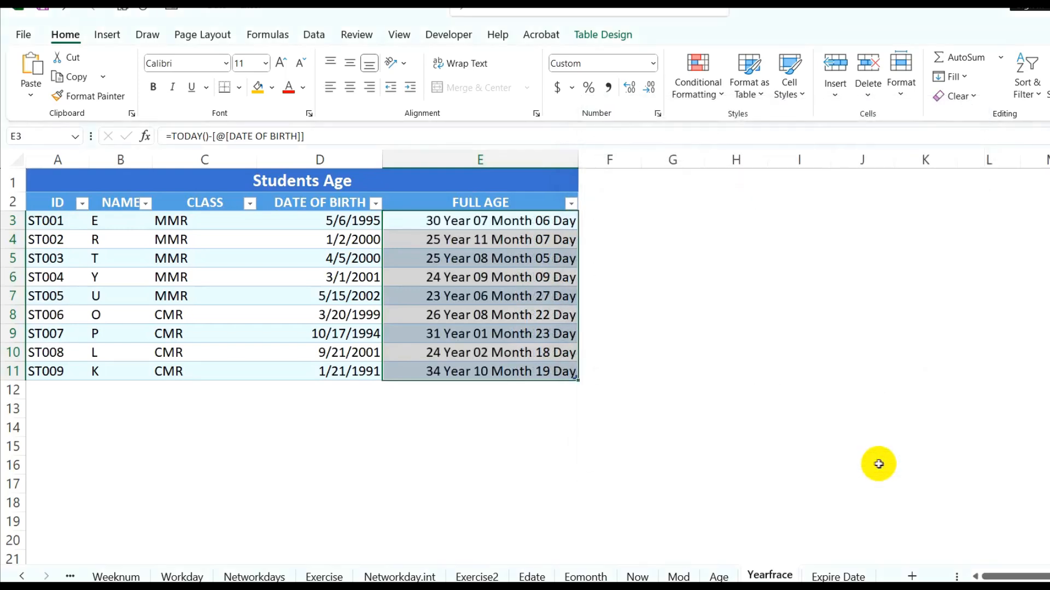
{"action": "left_click_drag", "start_coordinate": [578, 160], "coordinate": [599, 160]}
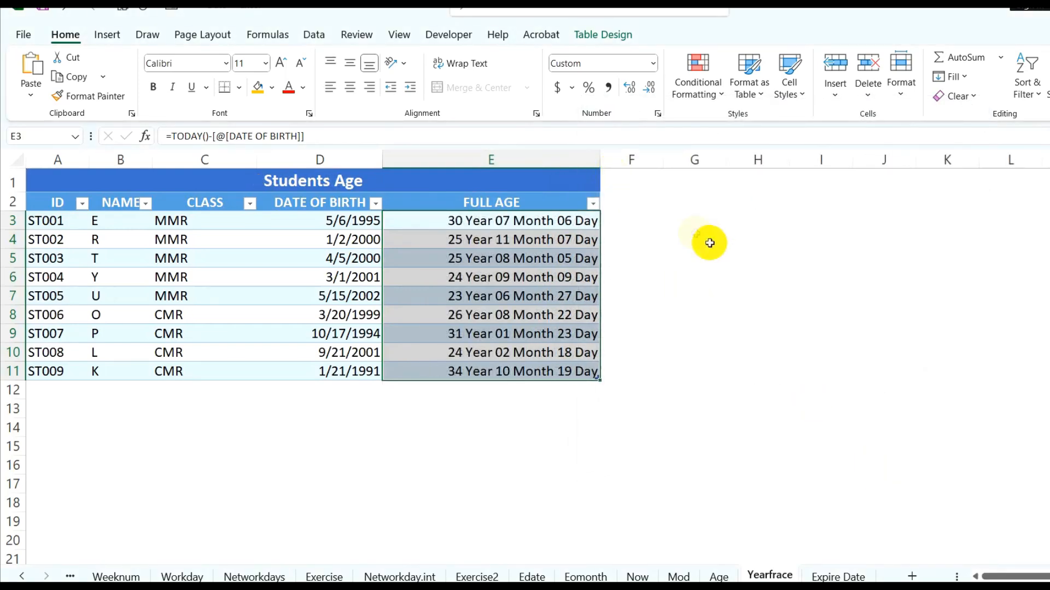
{"action": "left_click", "coordinate": [710, 258]}
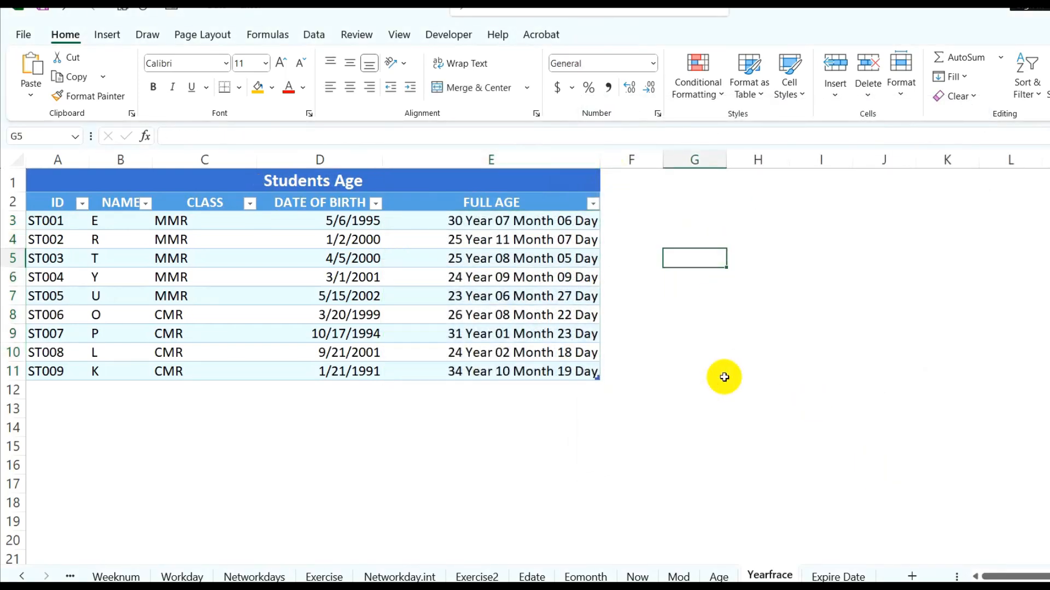